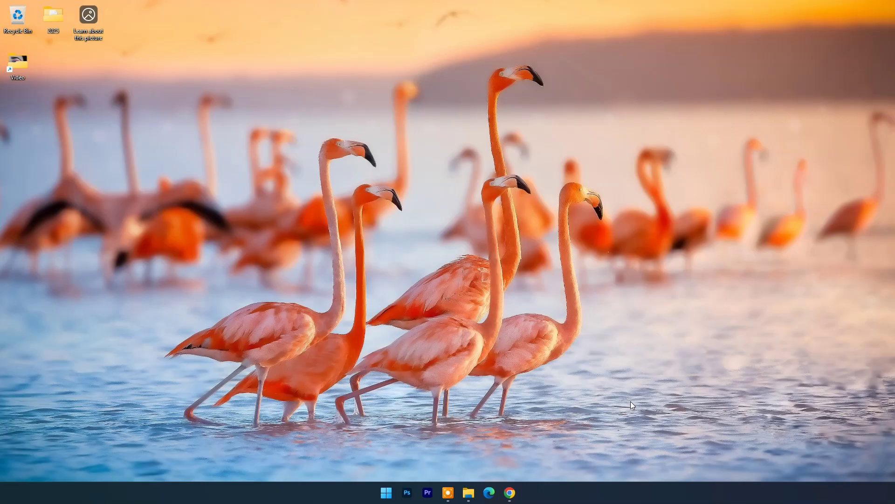
Bring Chrome forward and scroll the Aiarty Video Enhancer product page down to its free trial section.
left_click(510, 492)
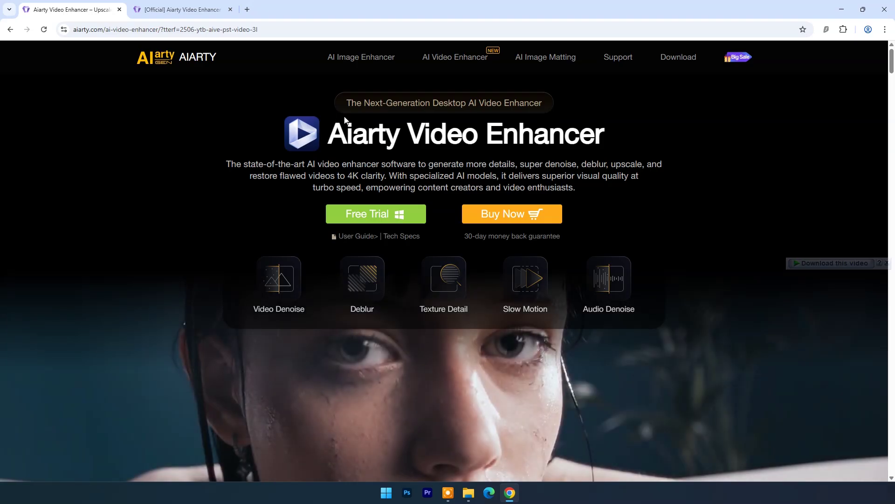
scroll(524, 140, "down", 4)
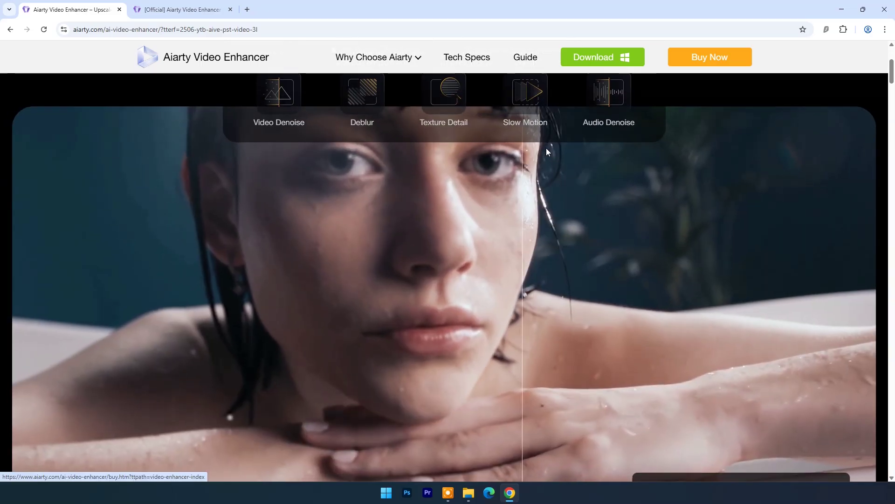
scroll(547, 147, "down", 2)
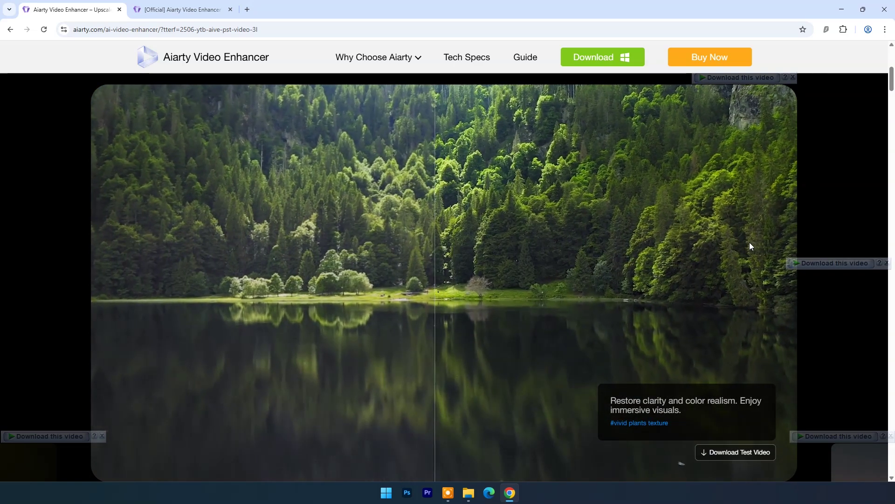
scroll(702, 234, "down", 2)
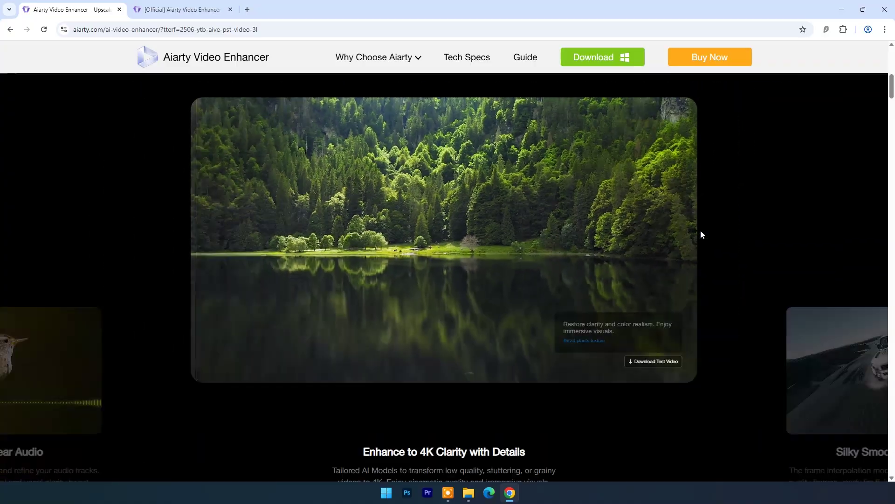
scroll(700, 234, "down", 2)
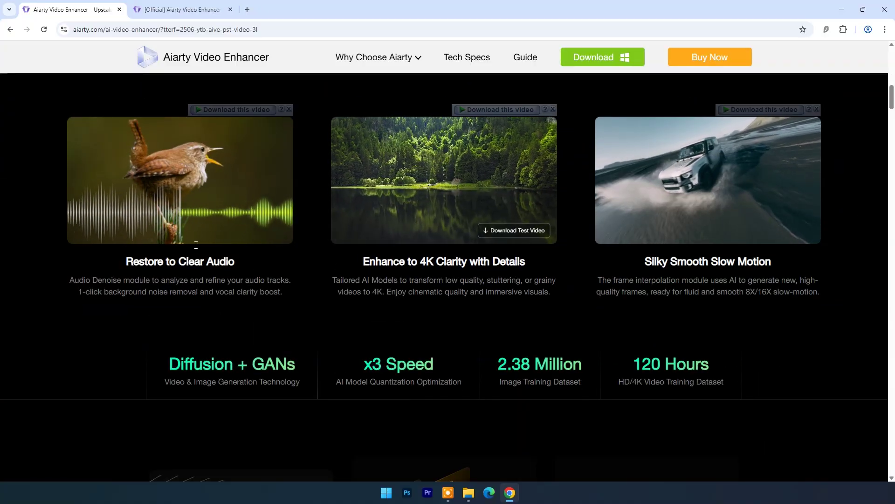
scroll(196, 245, "down", 4)
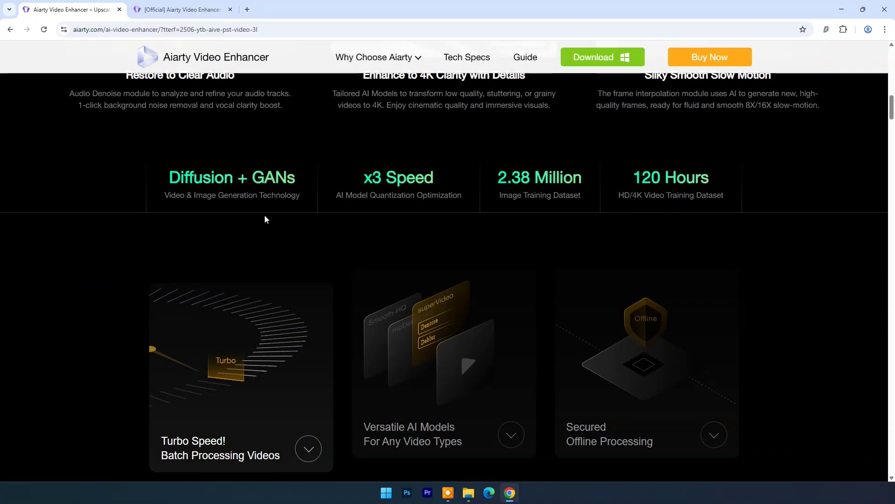
scroll(715, 212, "down", 15)
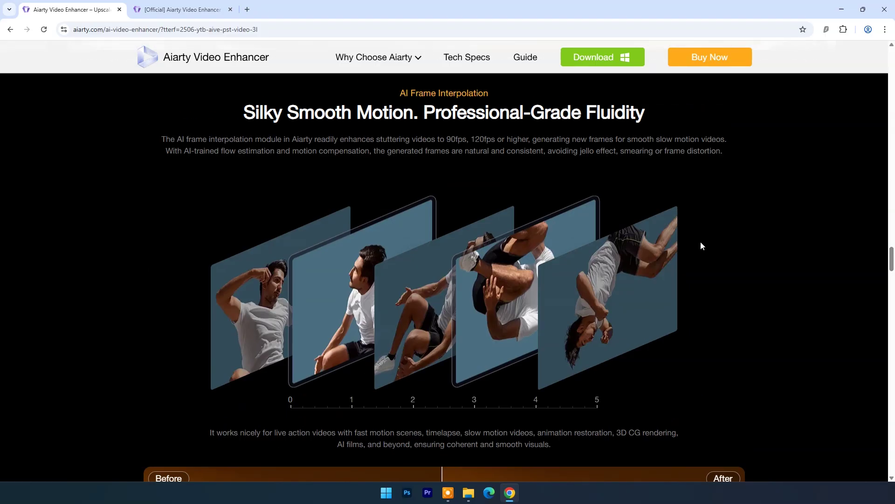
scroll(700, 242, "up", 1)
scroll(710, 234, "down", 6)
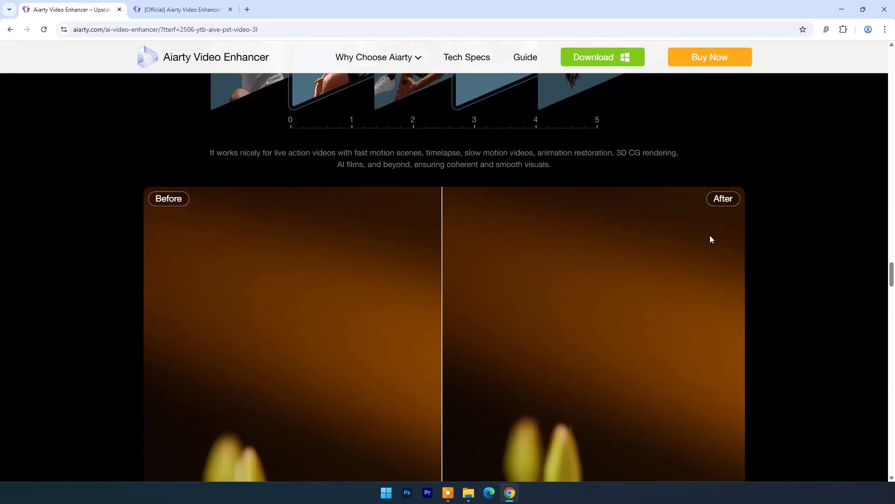
scroll(710, 239, "down", 2)
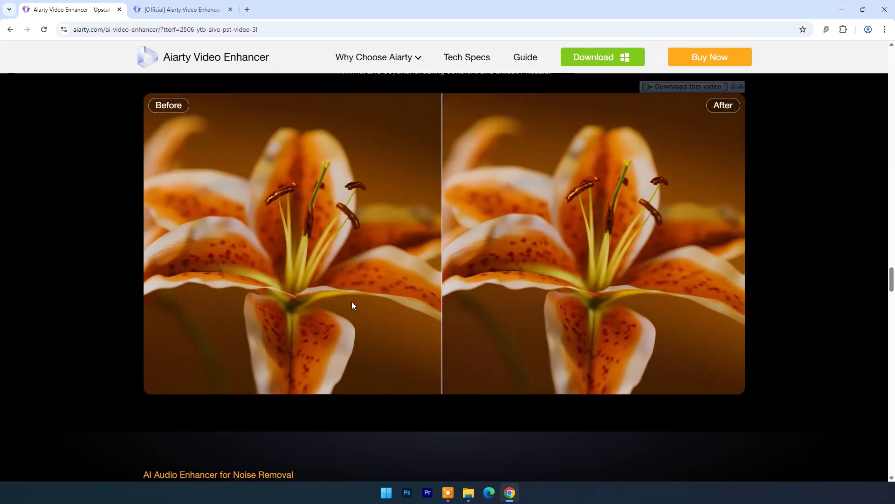
scroll(696, 288, "down", 1)
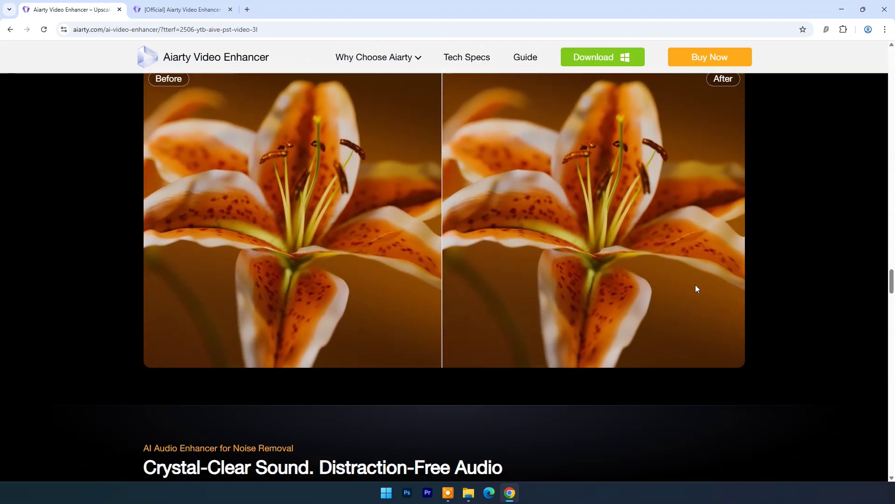
scroll(695, 288, "down", 15)
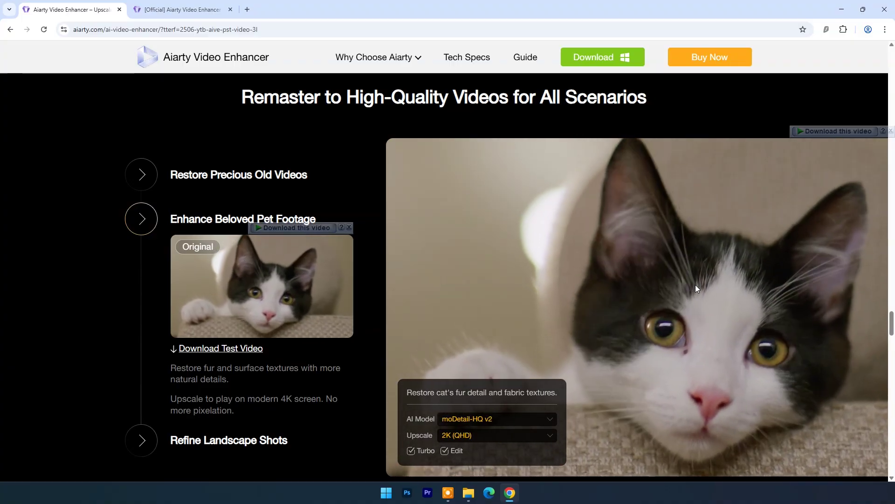
scroll(695, 286, "down", 10)
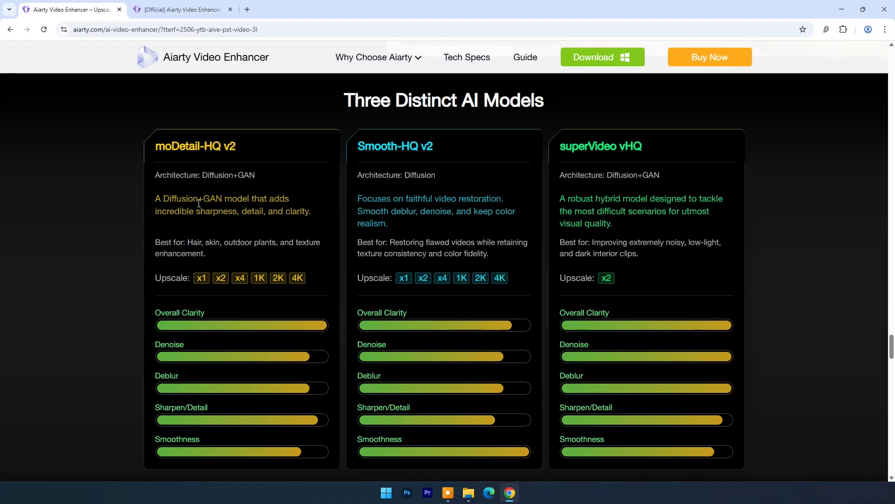
scroll(761, 239, "down", 20)
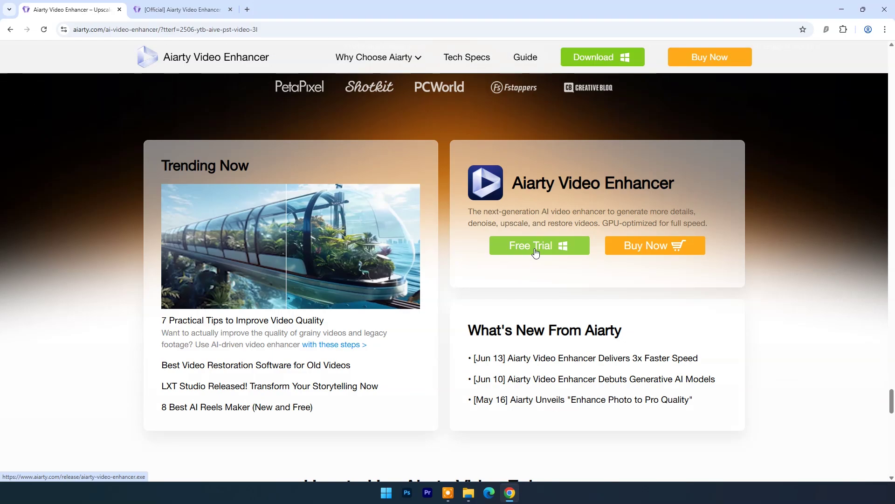
Download the 324 MB aiarty-video-enhancer installer through the download manager, with Chrome minimized.
left_click(535, 249)
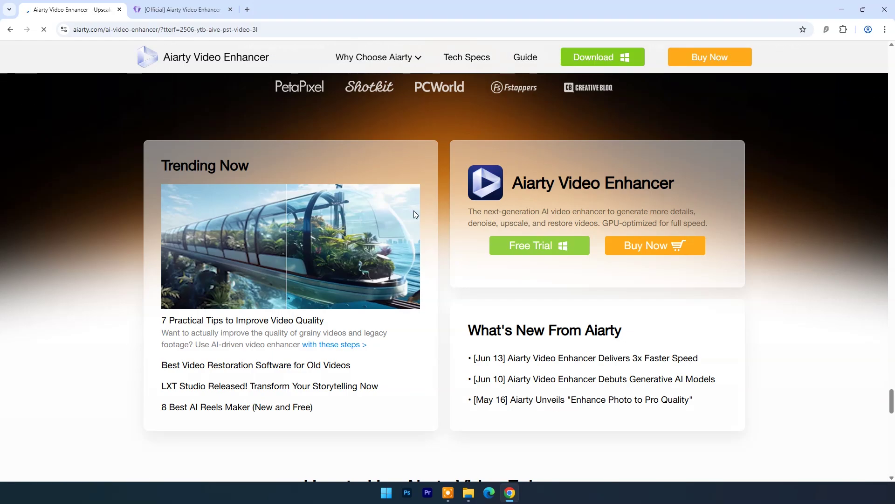
left_click(443, 285)
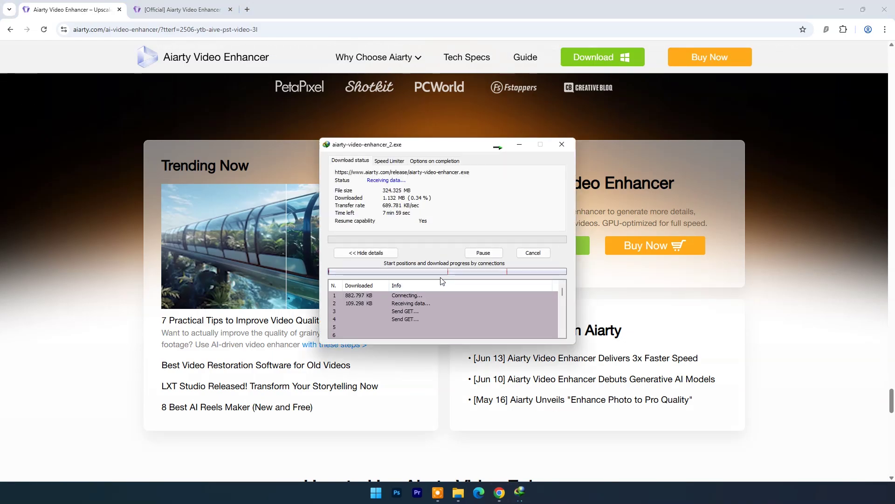
left_click(841, 10)
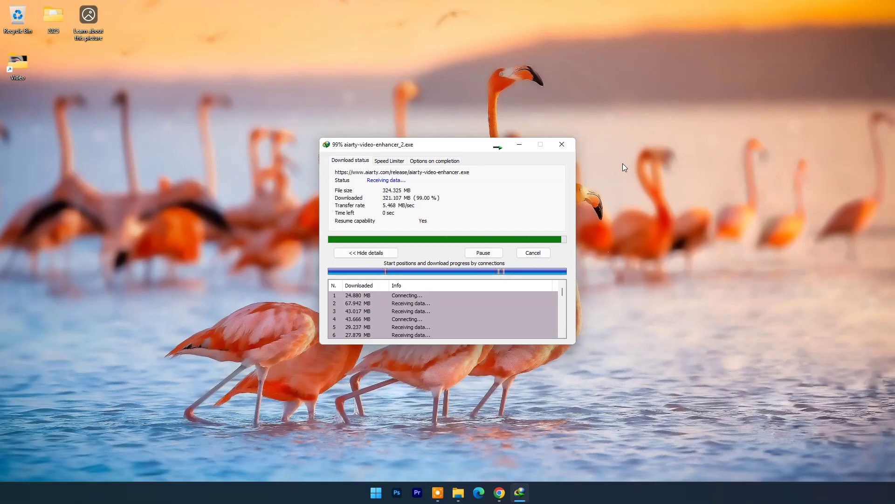
Install Aiarty Video Enhancer into C:\Program Files (x86)\Aiarty\VideoEnhancer\ and launch it.
left_click(369, 273)
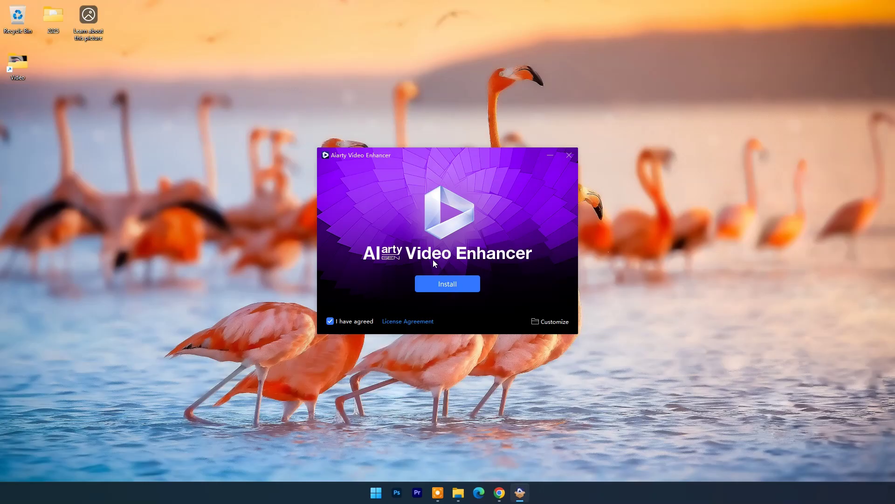
left_click(552, 321)
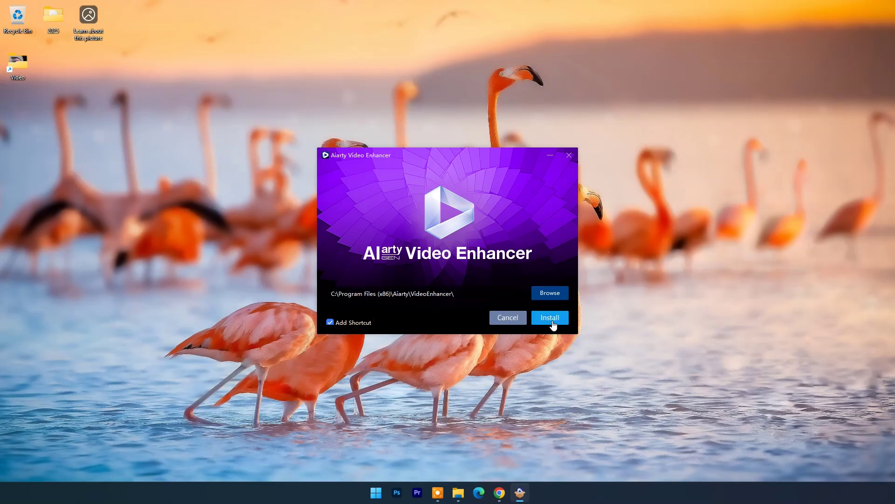
left_click(554, 319)
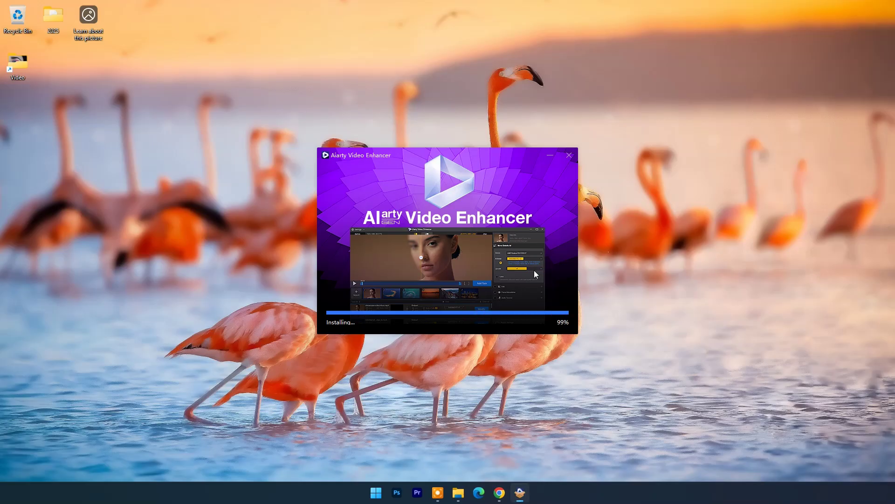
left_click(479, 299)
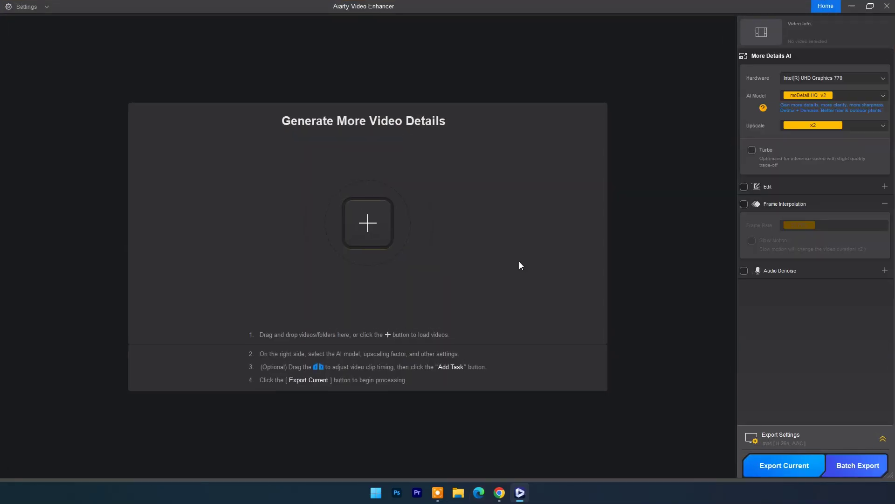
Show the Video folder as extra large icons and drag 3147227-sd_960_540_30fps into the enhancer.
left_click(852, 6)
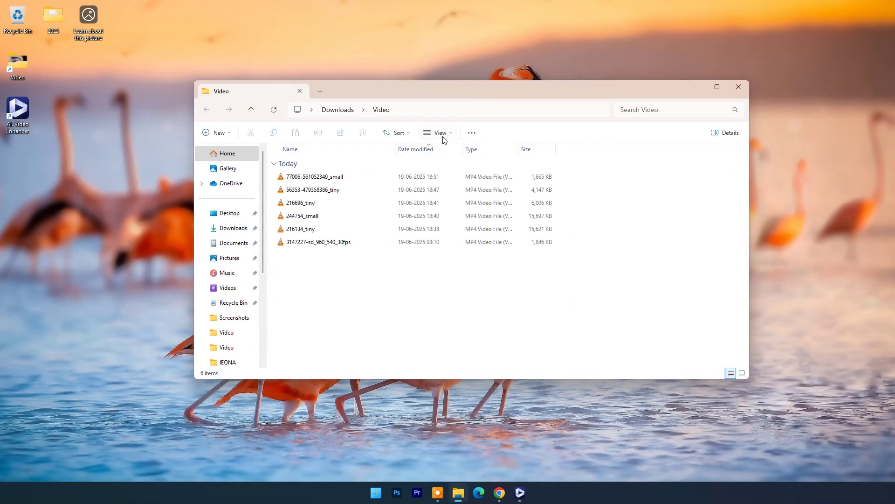
left_click(440, 134)
left_click(448, 152)
scroll(513, 276, "down", 1)
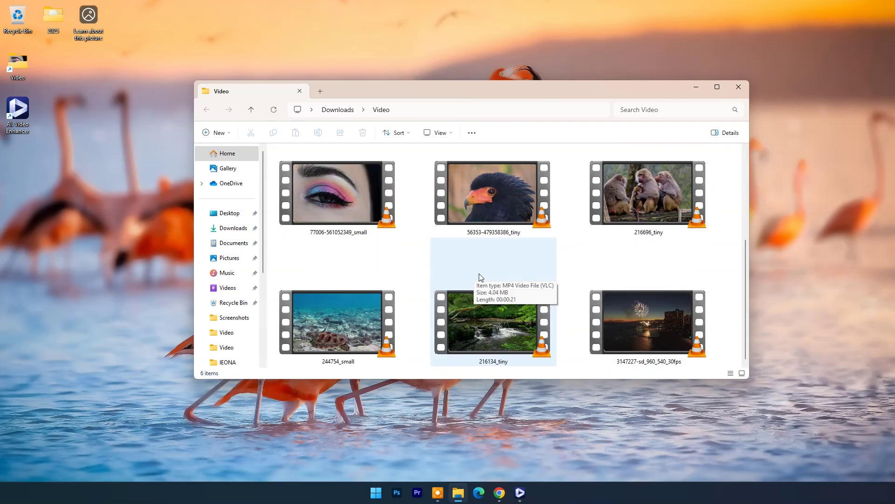
left_click_drag(648, 321, 475, 297)
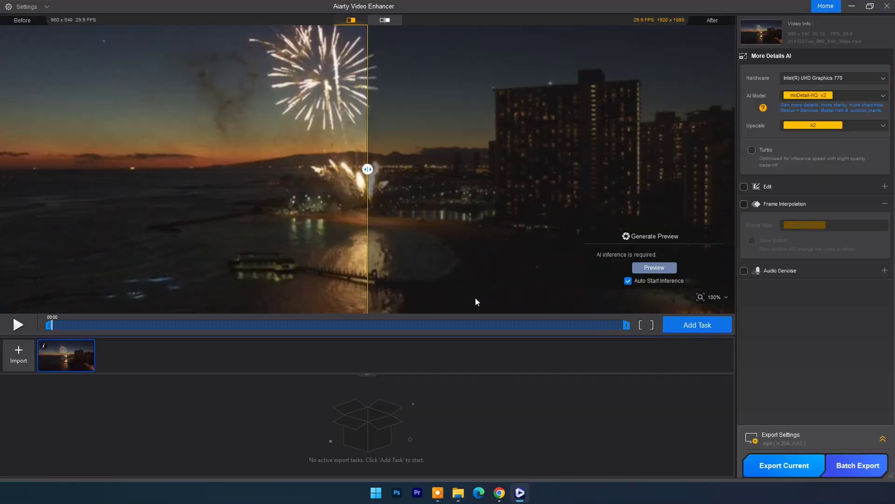
Zoom out the fireworks preview, try side-by-side view, then return to the split comparison.
scroll(487, 177, "down", 5)
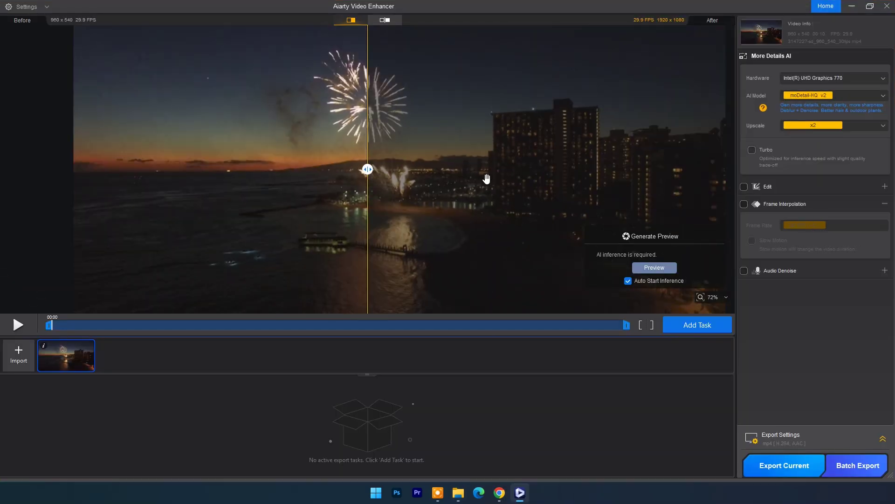
scroll(468, 166, "up", 2)
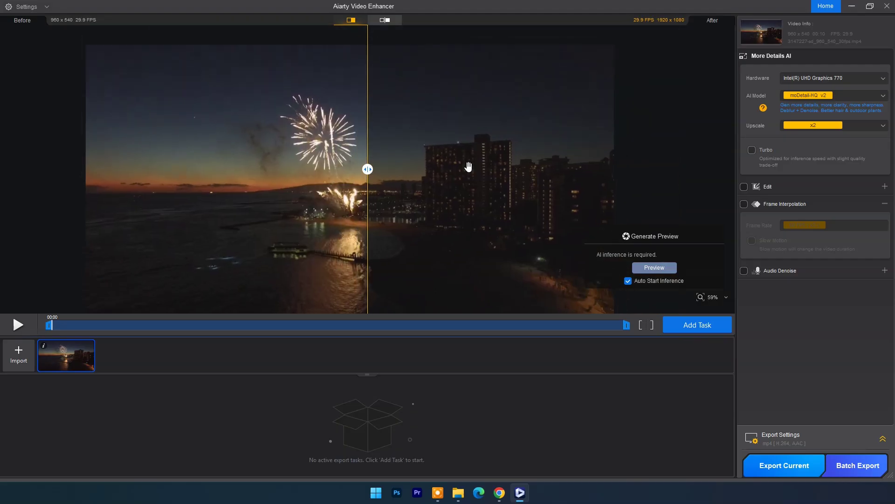
scroll(490, 169, "down", 3)
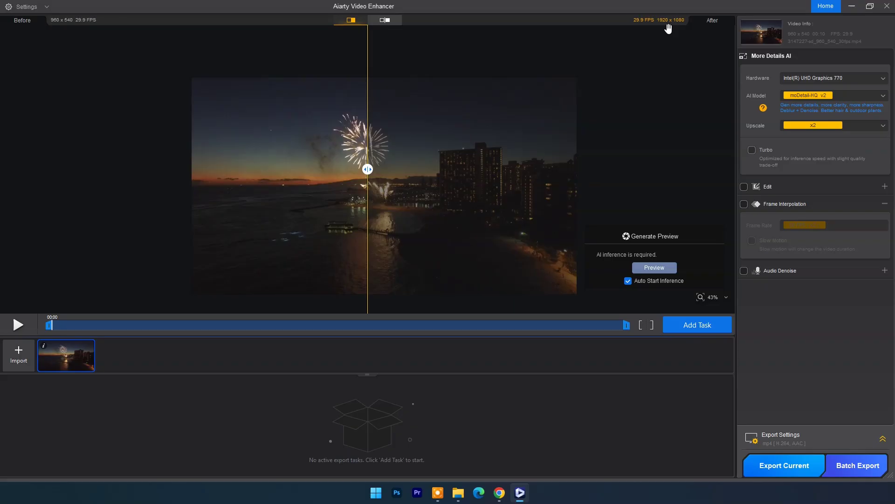
left_click(387, 23)
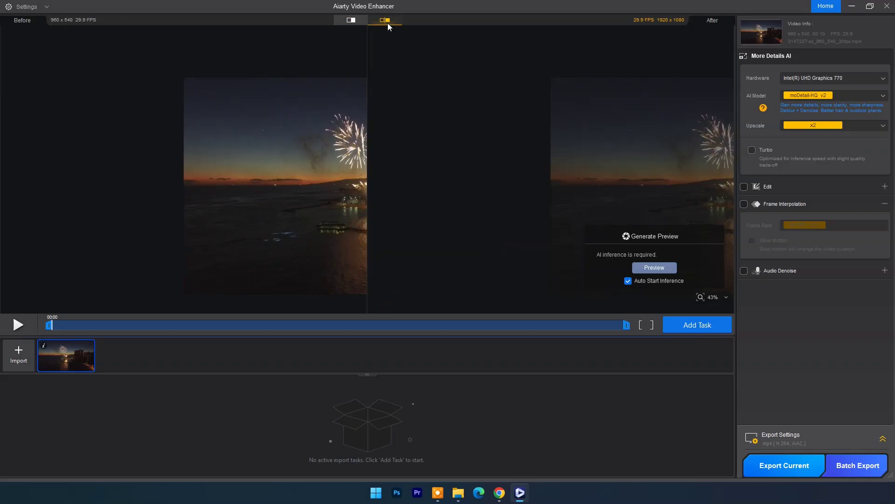
scroll(434, 137, "down", 3)
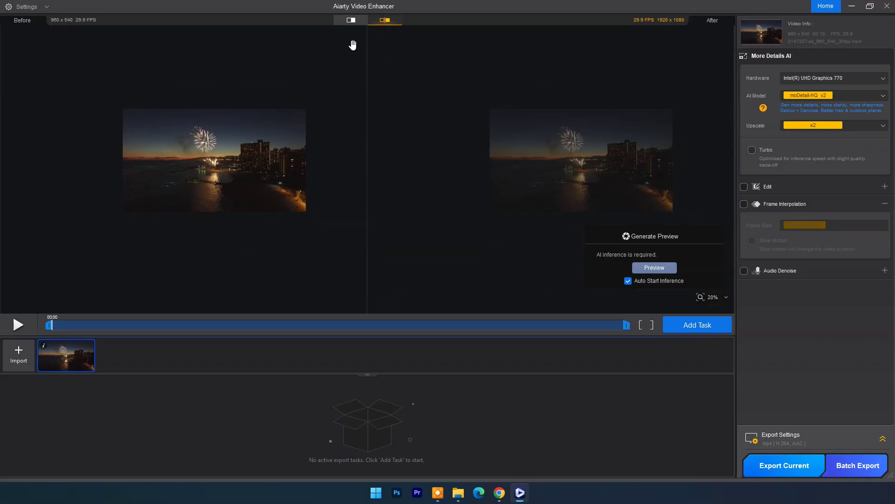
left_click(351, 21)
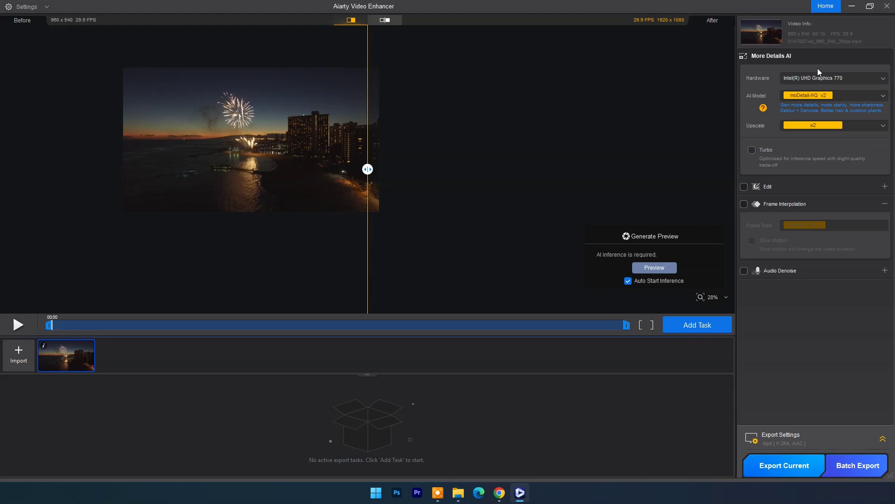
Set Hardware to CPU, choose the moDetail-HQ v2 AI model, and keep Upscale at x2.
left_click(880, 79)
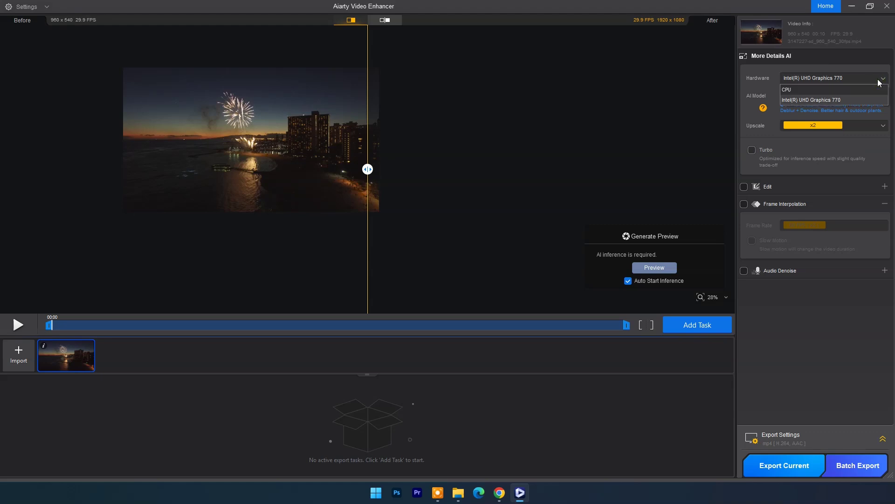
left_click(790, 88)
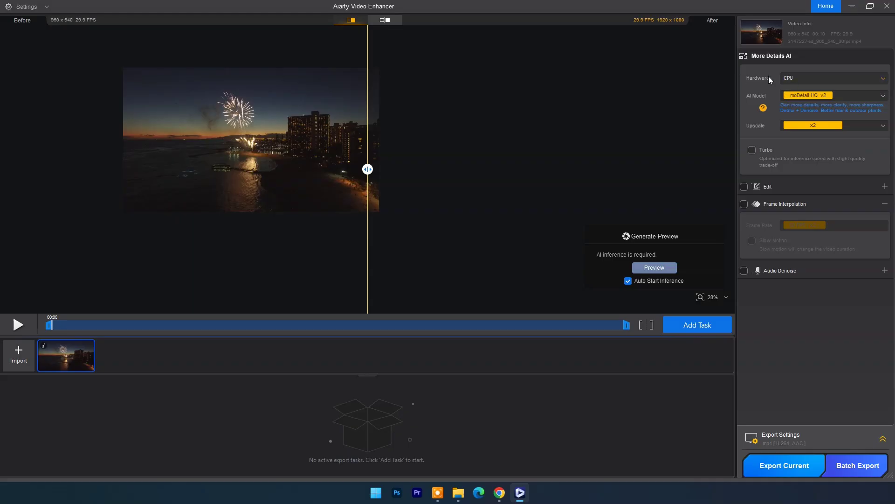
left_click(854, 98)
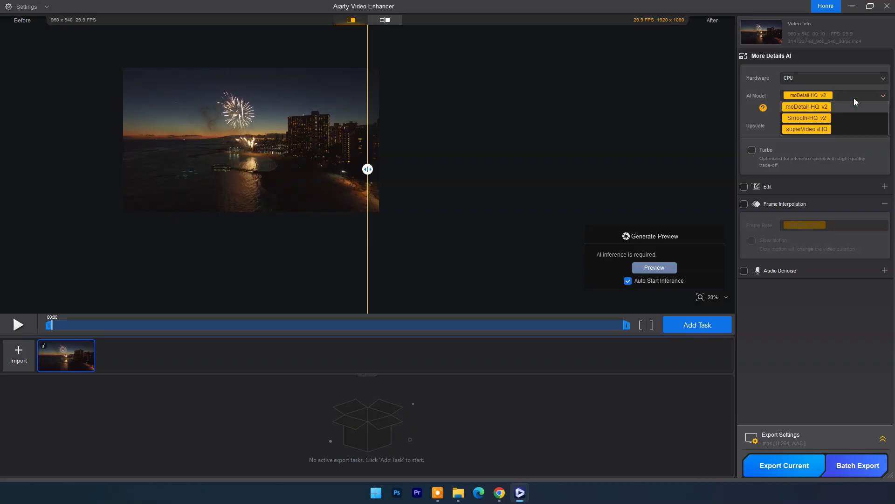
left_click(805, 107)
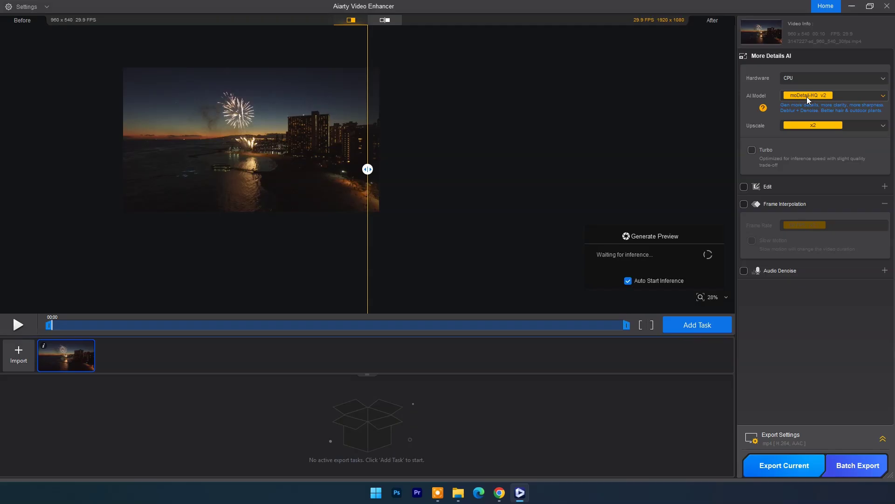
left_click(875, 127)
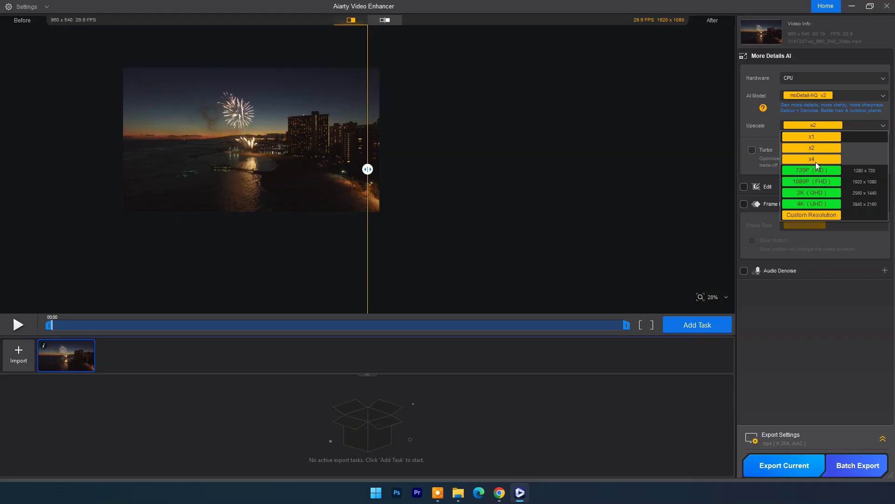
left_click(880, 125)
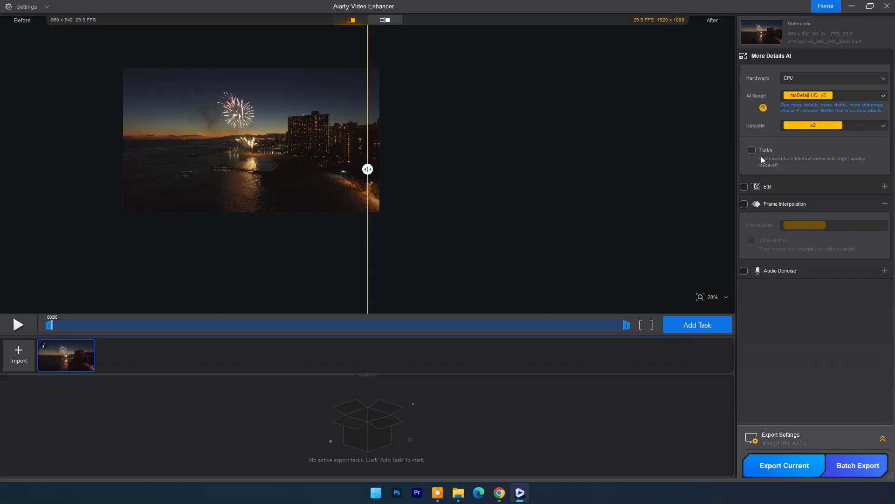
Expand and collapse the Edit options, then leave Frame Interpolation collapsed.
left_click(878, 187)
scroll(784, 319, "down", 1)
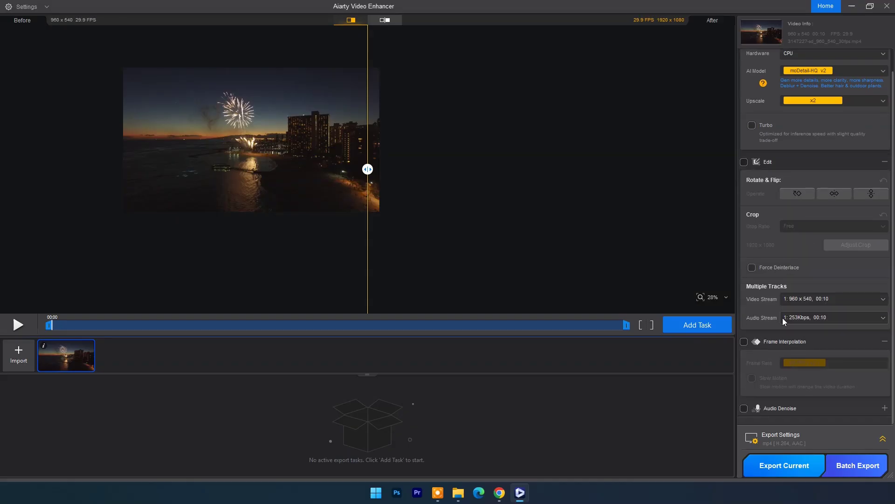
left_click(882, 162)
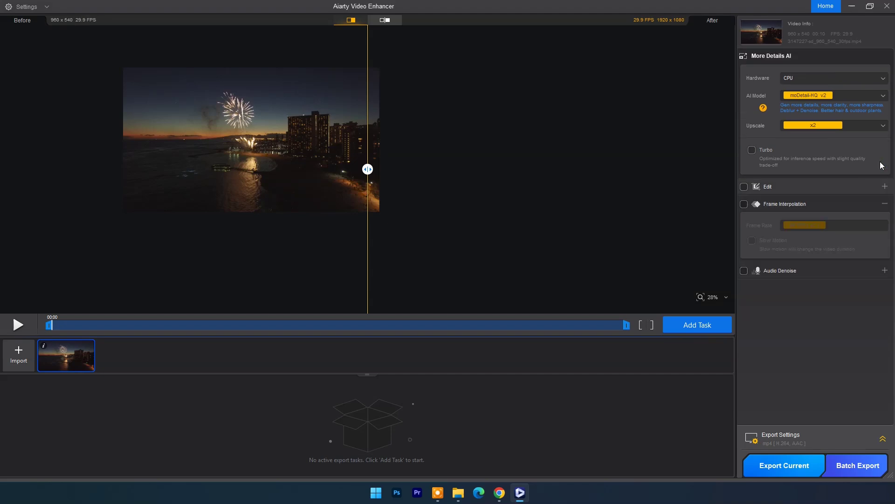
left_click(885, 204)
left_click(885, 204)
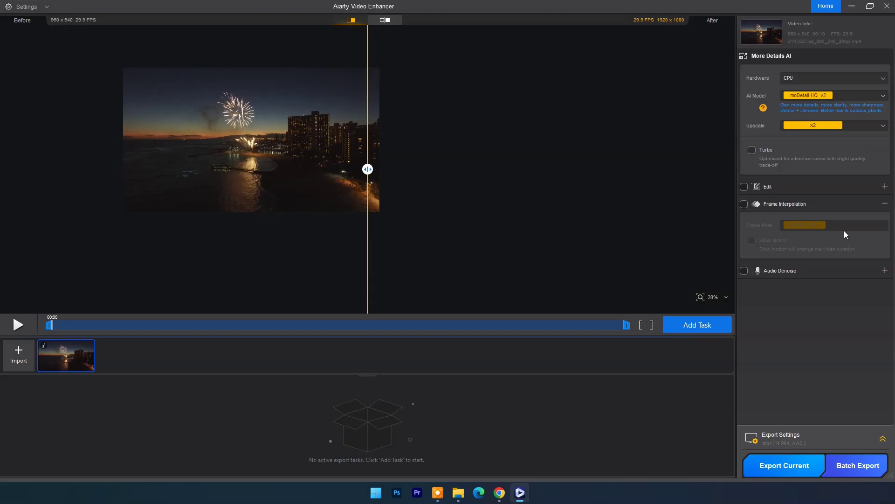
left_click(883, 205)
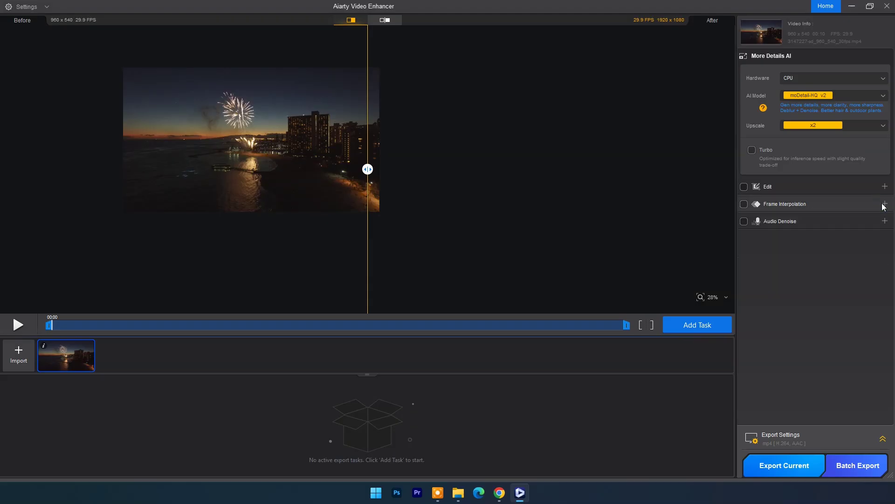
Review Audio Denoise, keep mp4 as the export format, and open the empty Aiarty Video Output folder.
left_click(886, 221)
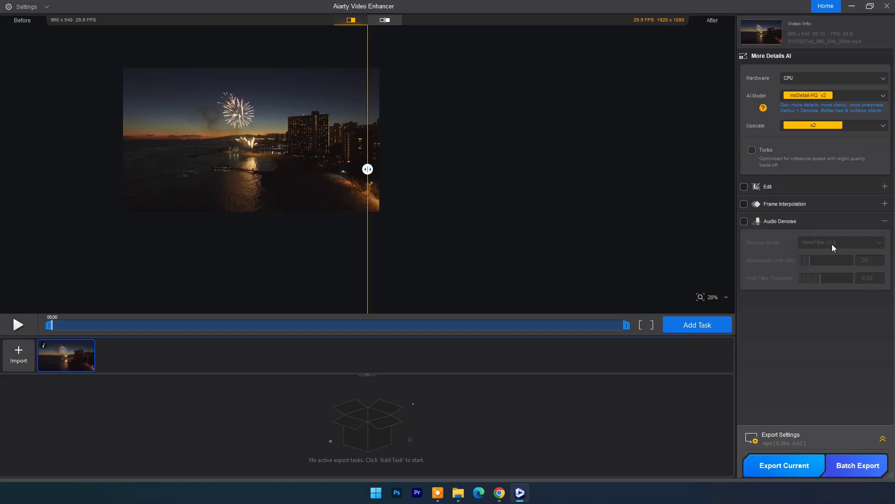
left_click(885, 220)
left_click(882, 440)
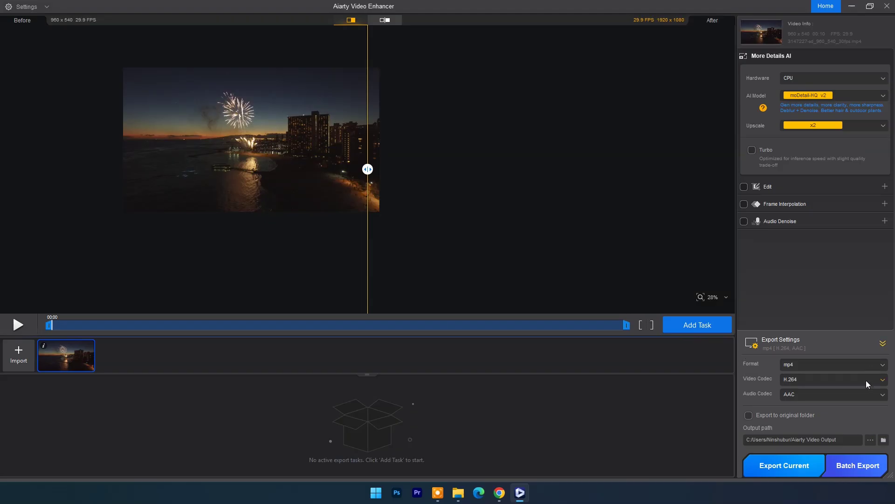
left_click(884, 366)
left_click(883, 368)
left_click(884, 440)
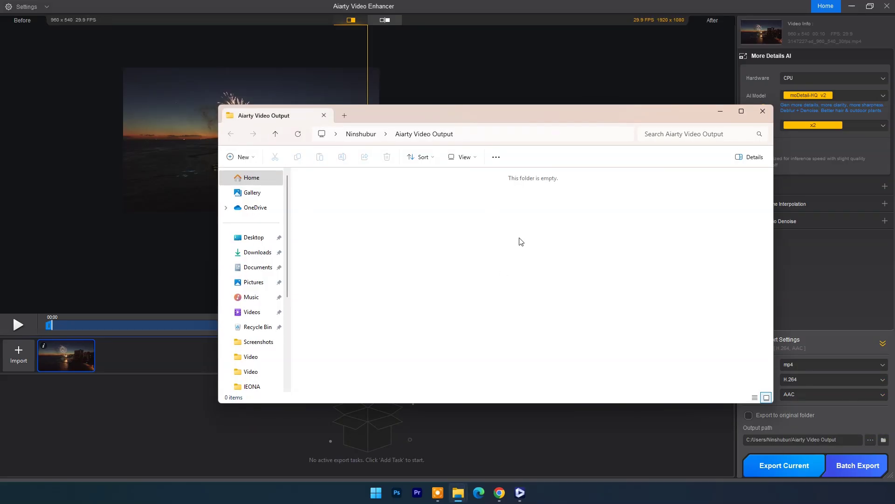
Close the output folder, recentre the preview, and move the before/after divider right.
left_click(757, 115)
left_click_drag(294, 160, 413, 190)
scroll(401, 136, "up", 2)
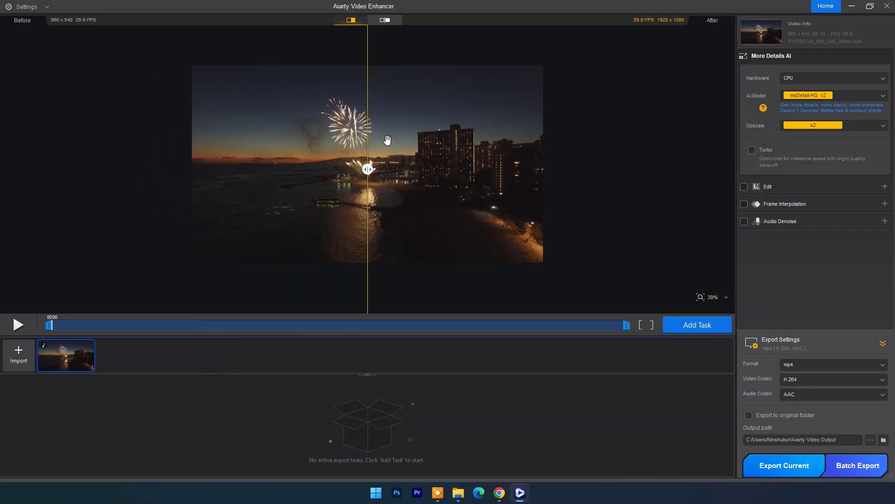
scroll(387, 140, "up", 4)
left_click_drag(367, 169, 419, 169)
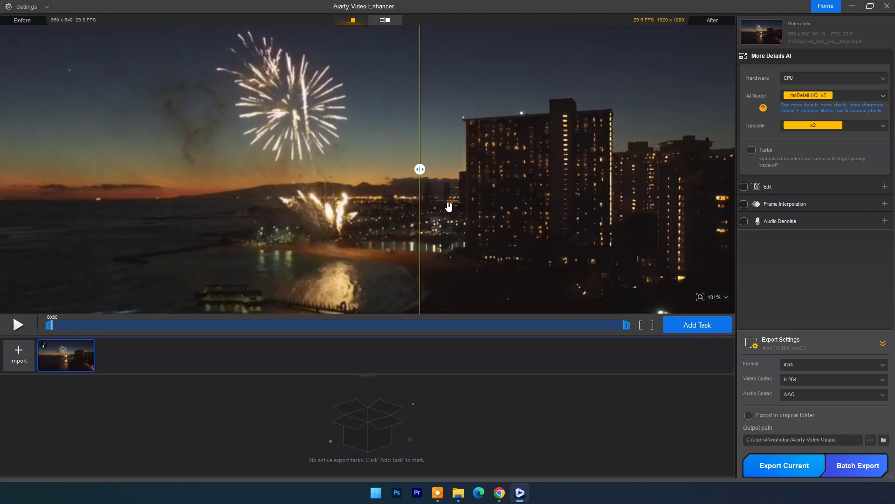
scroll(471, 217, "down", 3)
scroll(471, 217, "down", 1)
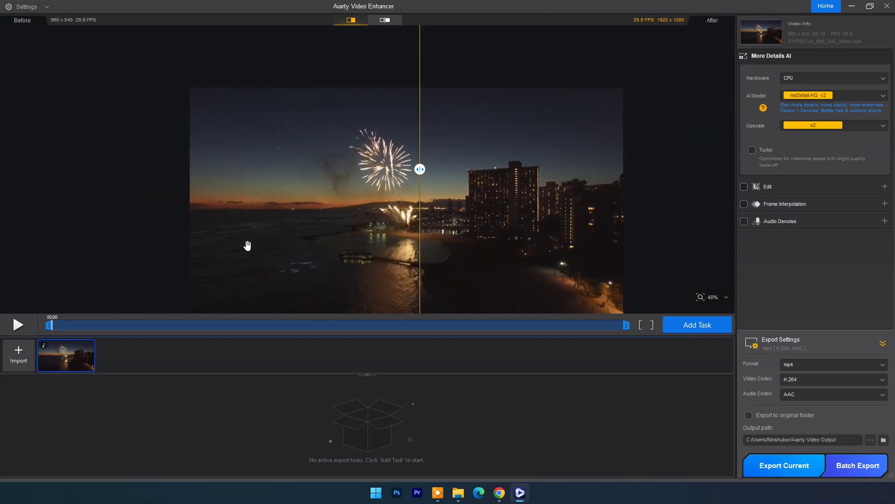
Play the fireworks preview to its 00:10 end while sweeping the before/after divider.
left_click(17, 325)
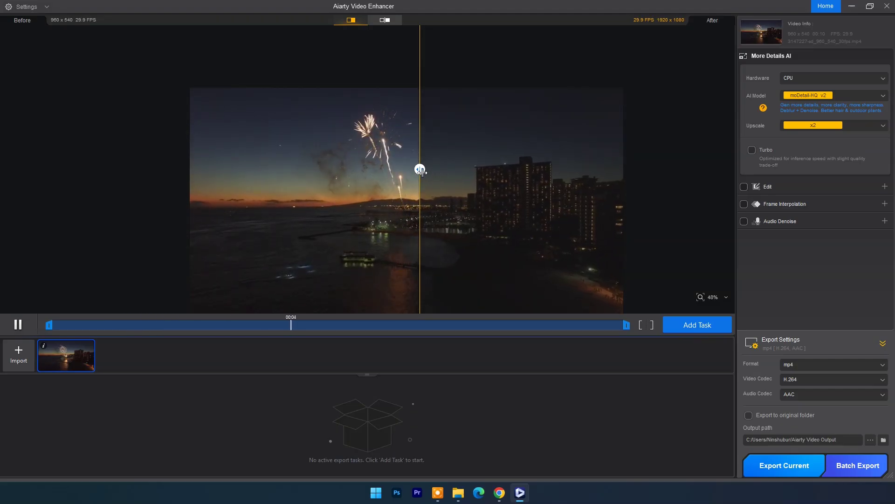
left_click_drag(420, 170, 326, 170)
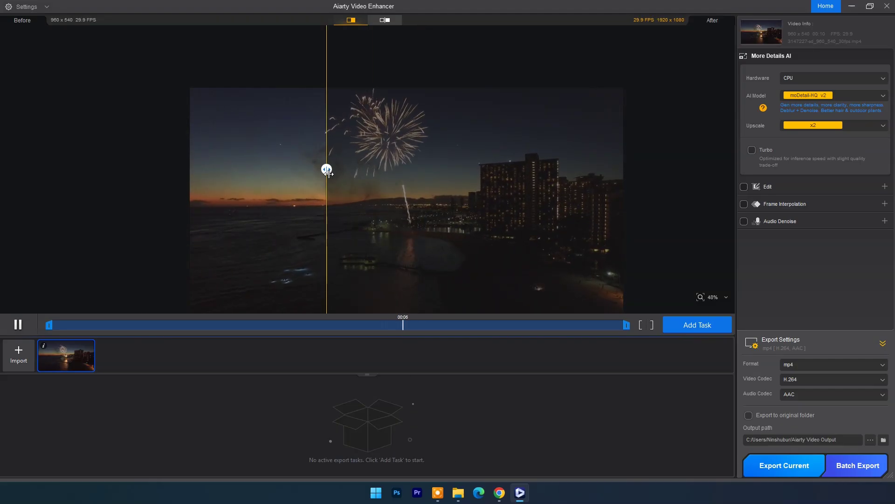
left_click_drag(327, 171, 426, 181)
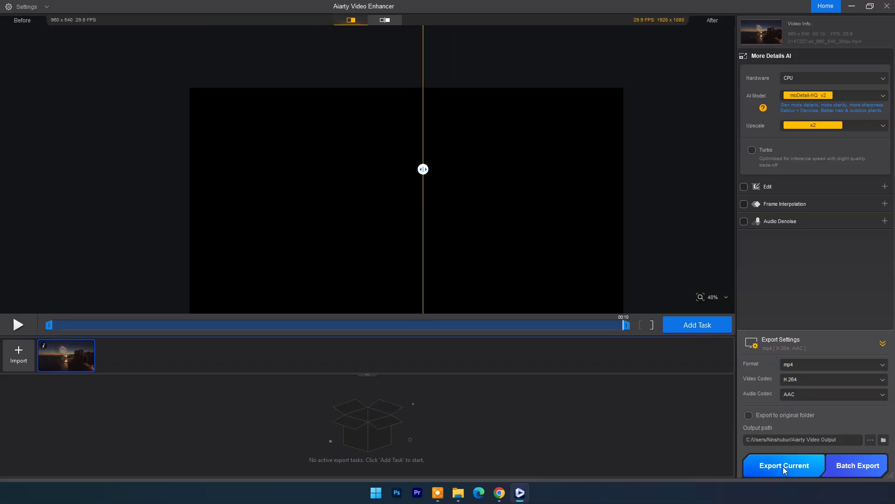
Export the fireworks clip at 1920 x 1080 and open the Aiarty Video Output folder holding it.
left_click(781, 466)
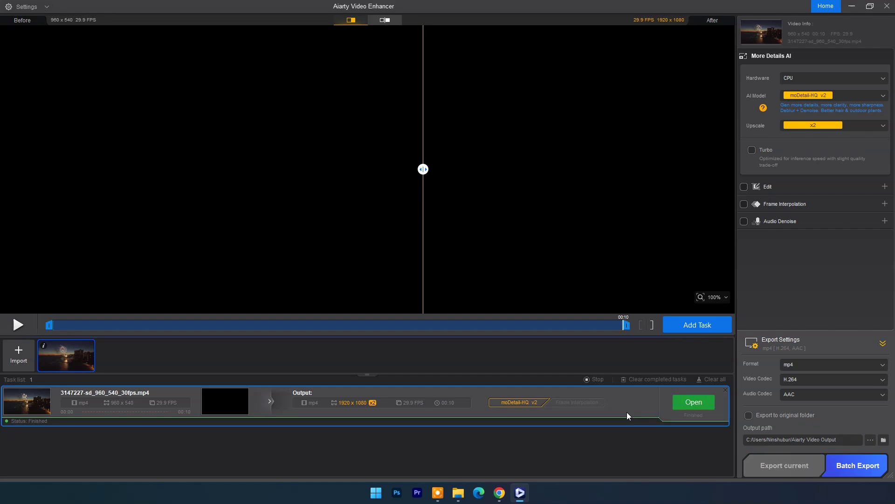
left_click(699, 404)
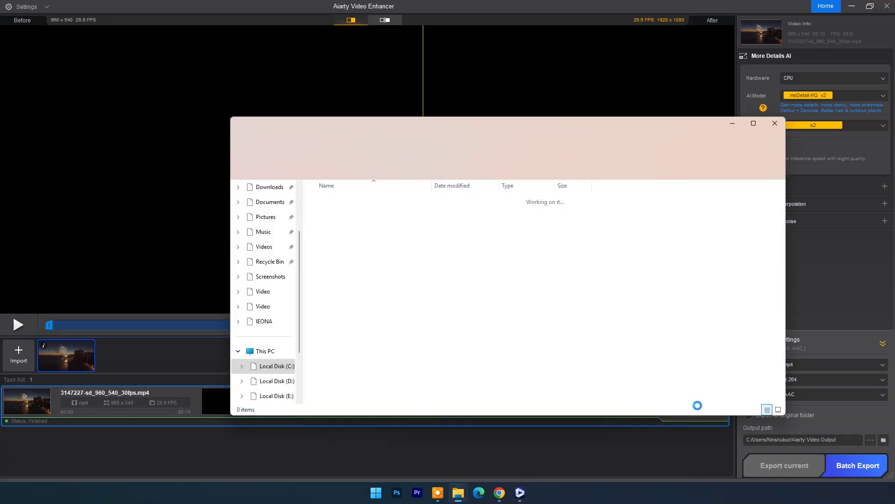
Minimize the enhancer and arrange the output and Video folder windows side by side.
left_click(852, 9)
left_click(851, 6)
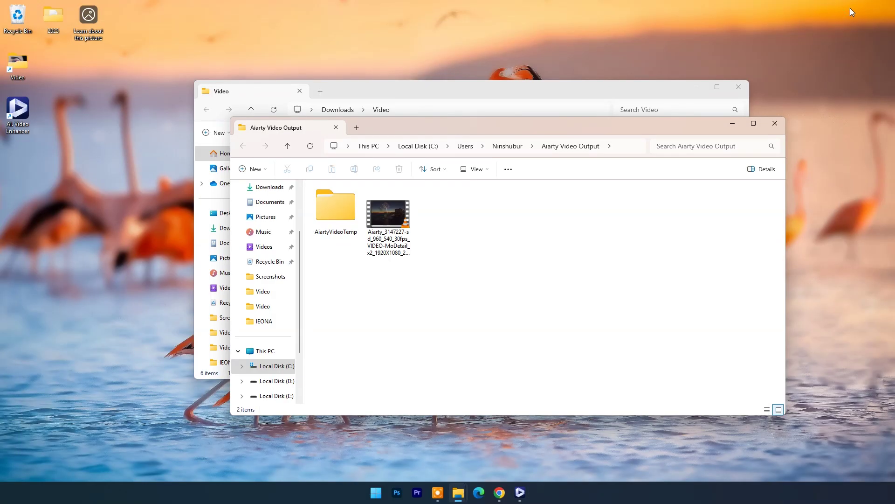
left_click_drag(432, 124, 487, 149)
left_click(444, 238)
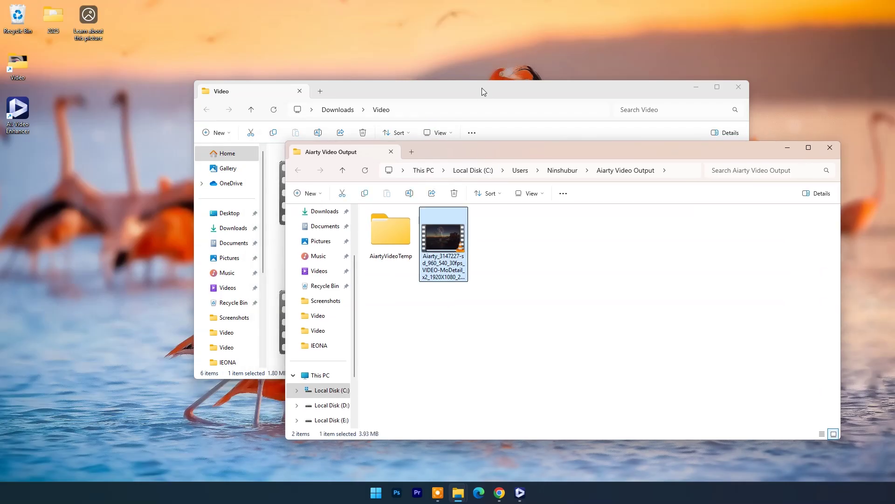
left_click_drag(482, 88, 377, 73)
Play the original 3147227-sd_960_540_30fps.mp4 fireworks clip in VLC, then close the player.
left_click(531, 303)
double_click(531, 303)
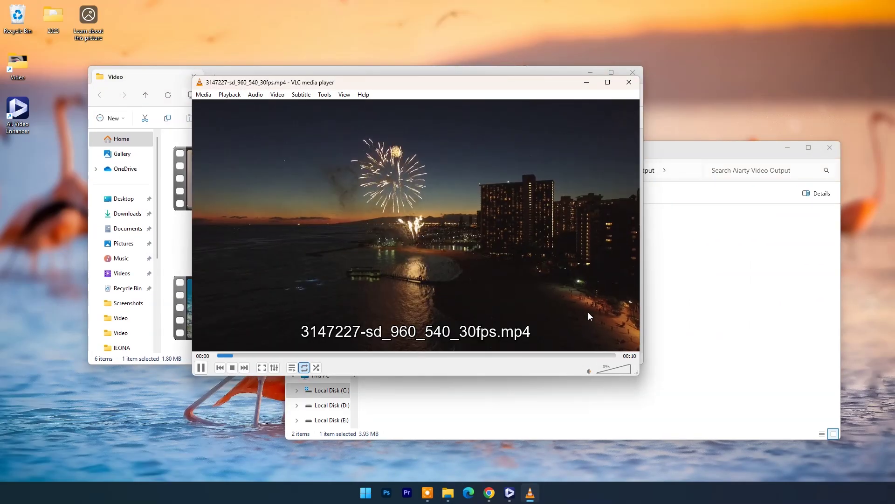
left_click(592, 70)
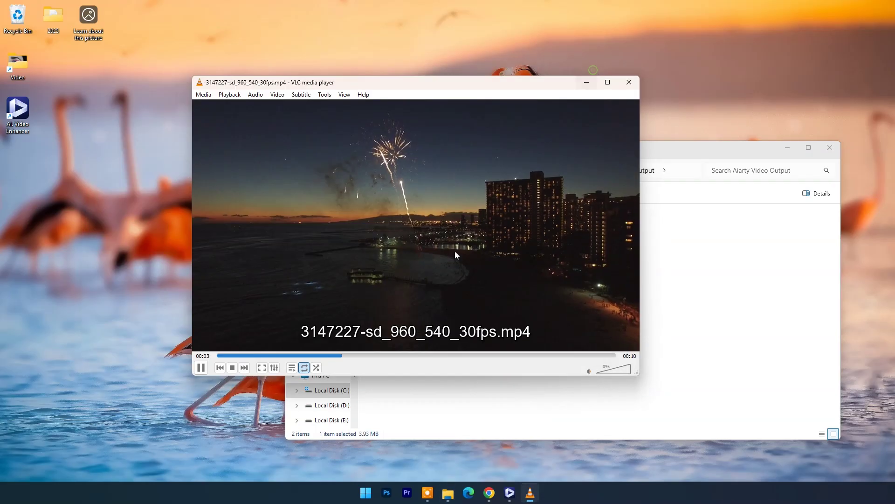
left_click(769, 161)
left_click(788, 147)
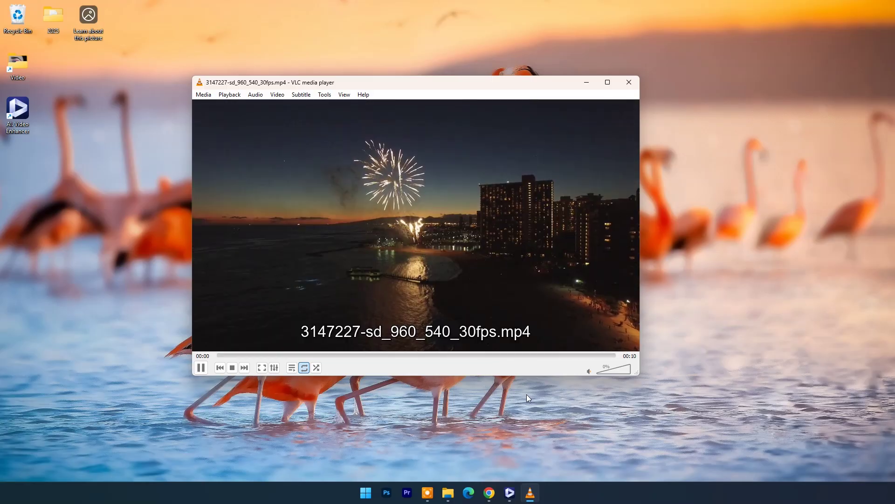
left_click(629, 82)
Check the original fireworks clip in MediaInfo (960 x 540, 29.970 FPS), then close it.
mouse_move(448, 492)
left_click(401, 438)
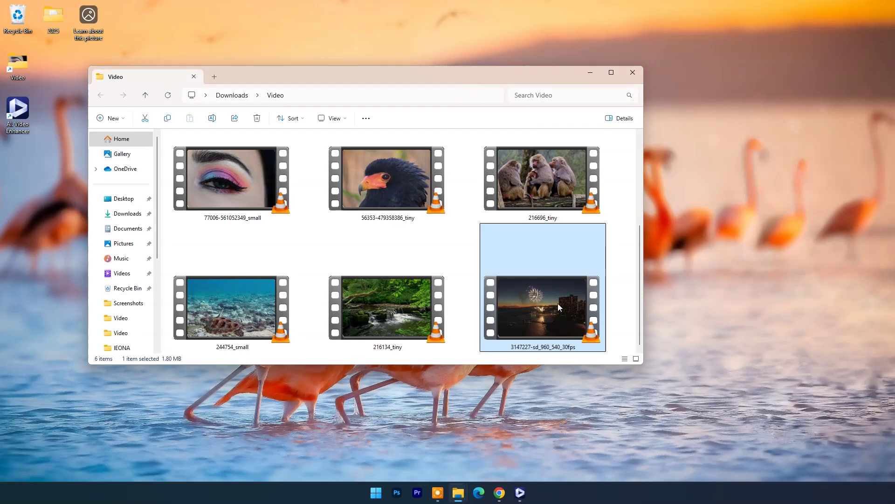
right_click(557, 303)
left_click(578, 293)
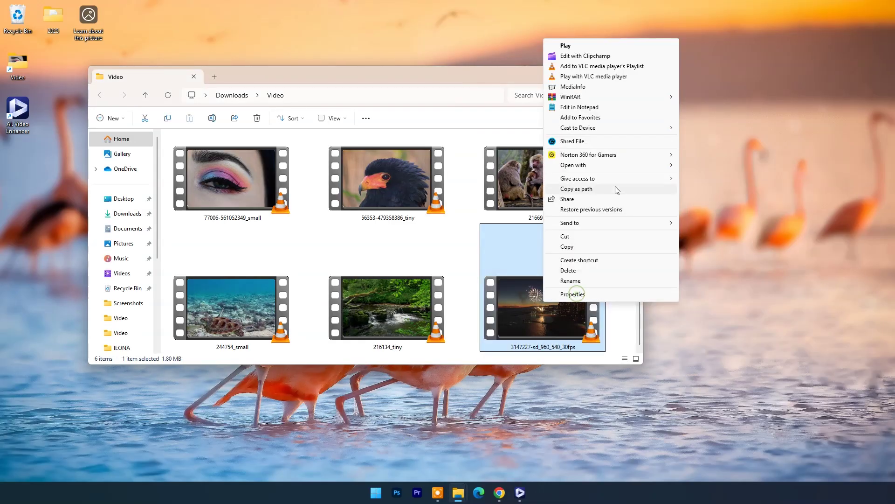
left_click(576, 84)
left_click(590, 73)
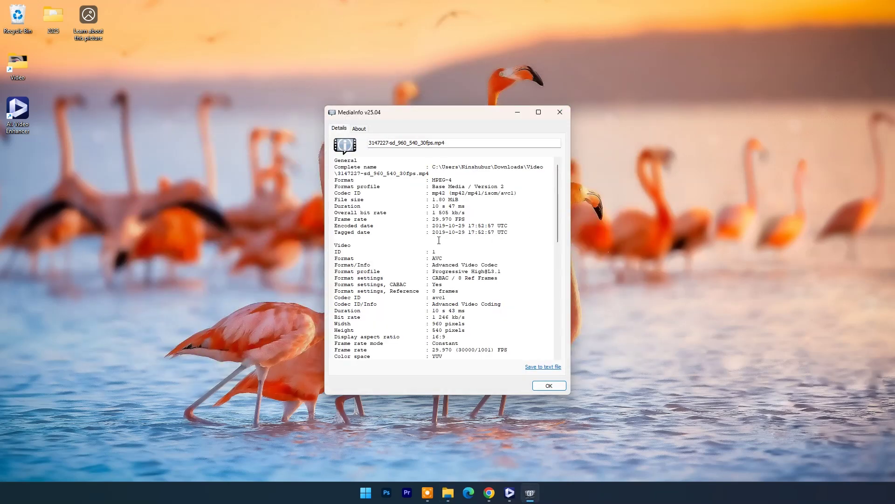
scroll(461, 253, "down", 15)
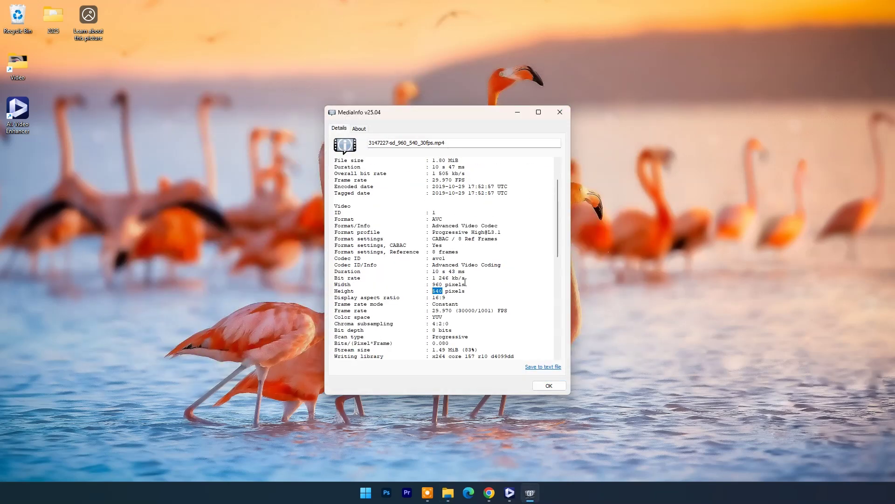
left_click(549, 385)
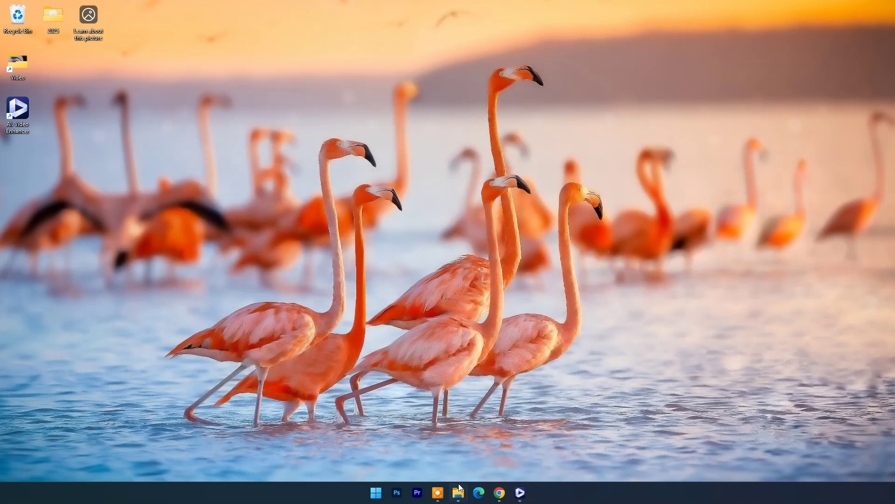
Play the enhanced 1920x1080 fireworks output in VLC from Aiarty Video Output, then quit VLC.
mouse_move(459, 492)
left_click(490, 451)
double_click(446, 242)
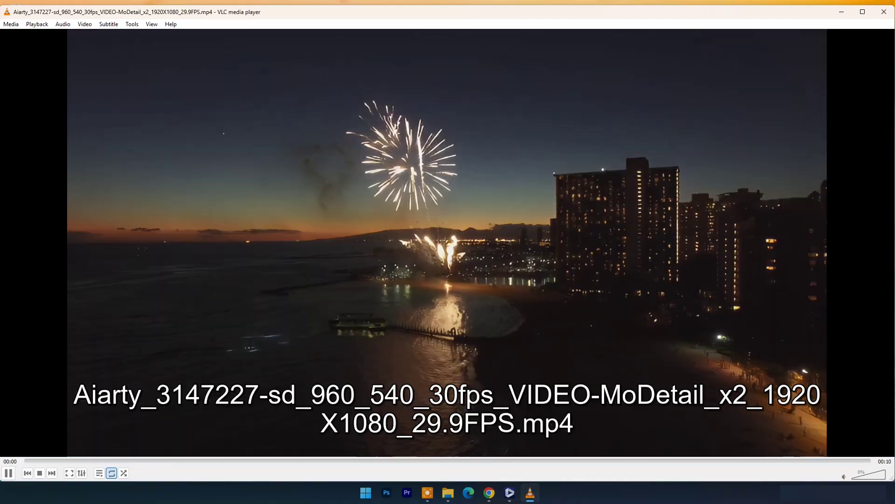
right_click(522, 150)
left_click(543, 303)
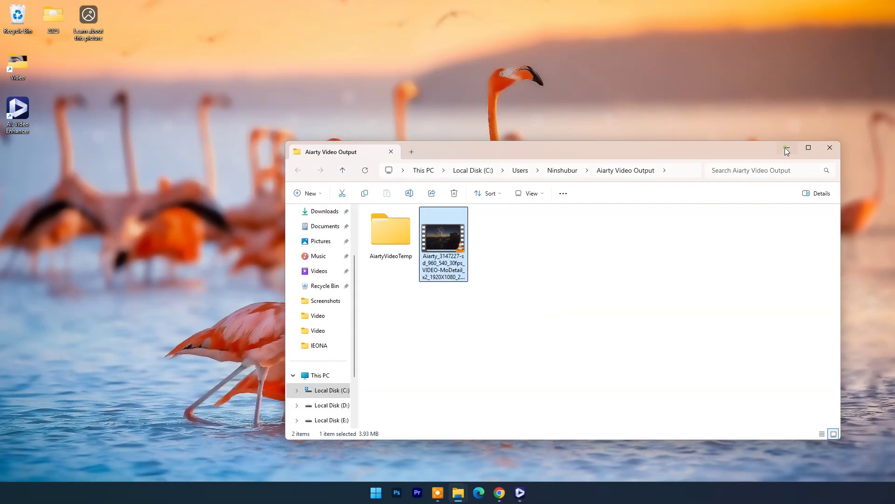
key("super+d")
Remove the finished fireworks clip from the Aiarty workspace.
left_click(520, 493)
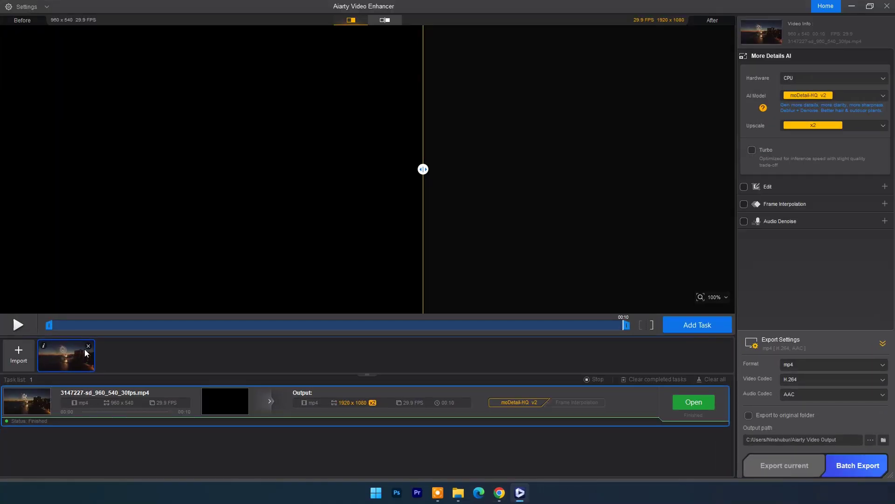
left_click(87, 349)
left_click(438, 281)
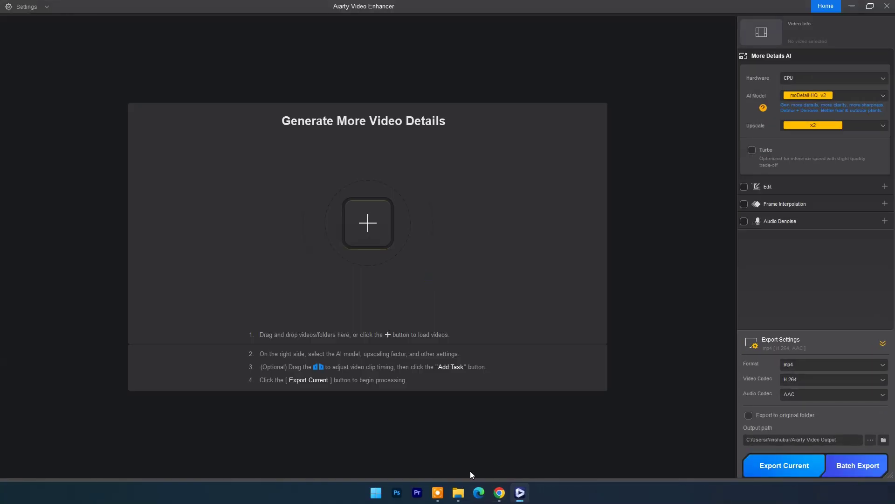
left_click(458, 492)
left_click(419, 431)
left_click_drag(383, 77, 588, 110)
left_click(459, 262)
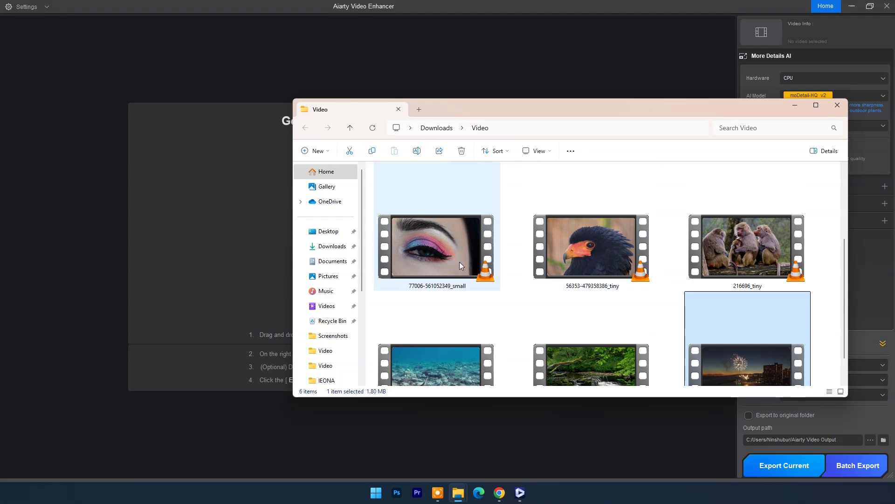
double_click(432, 246)
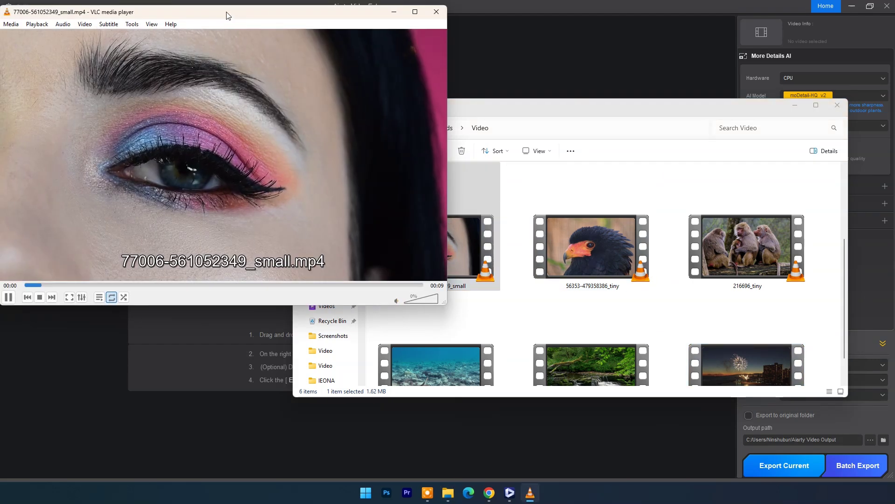
left_click_drag(226, 8, 444, 85)
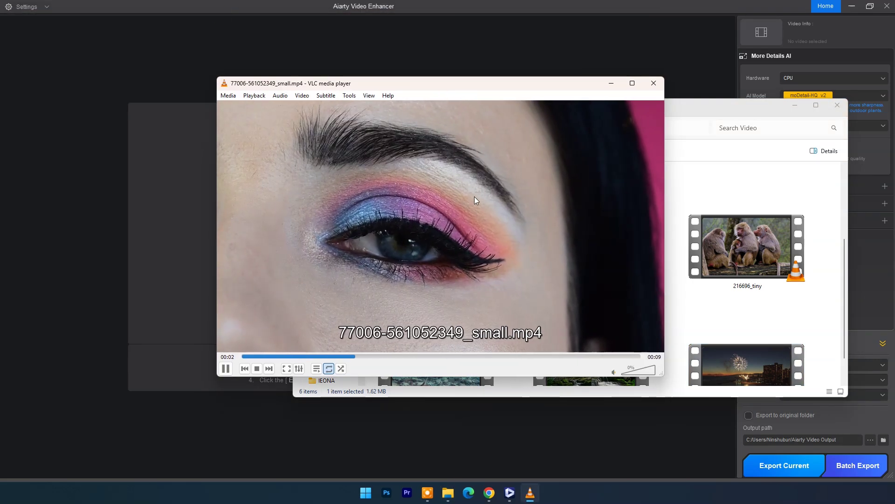
left_click(654, 83)
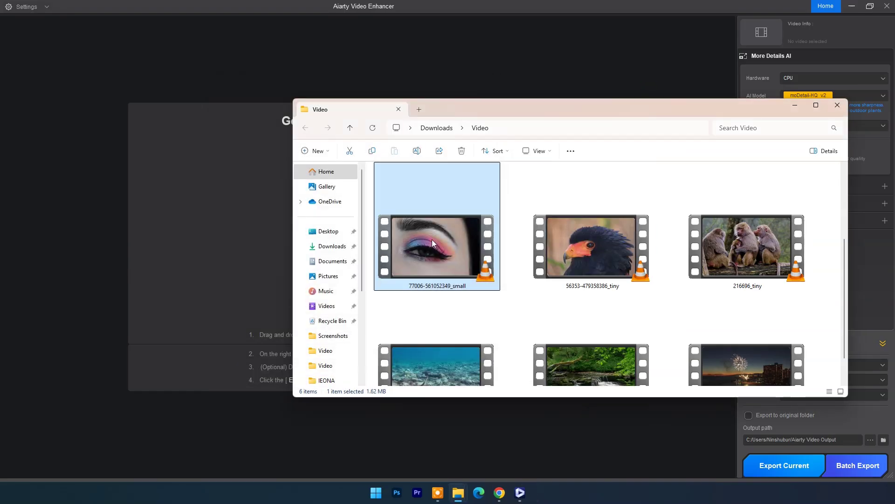
Check the eye clip's 960x540 details in MediaInfo, then drag it into Aiarty.
right_click(432, 239)
left_click(469, 230)
left_click(462, 266)
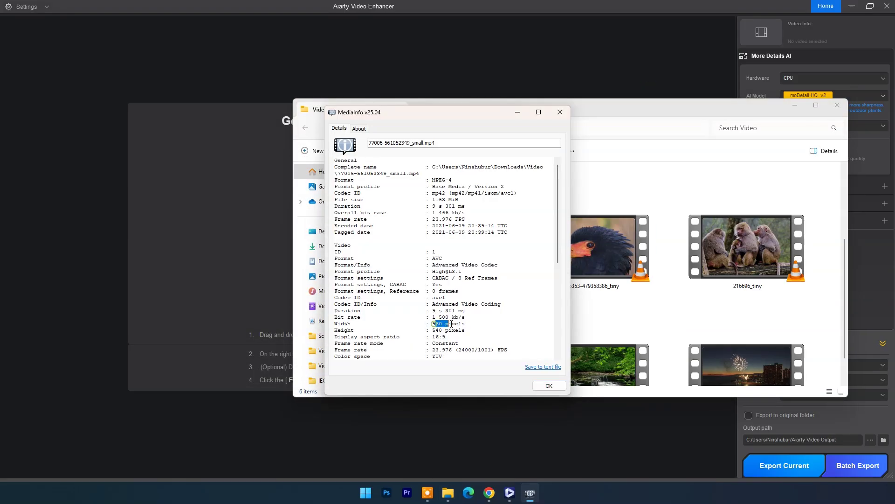
left_click(562, 110)
left_click_drag(433, 248, 205, 246)
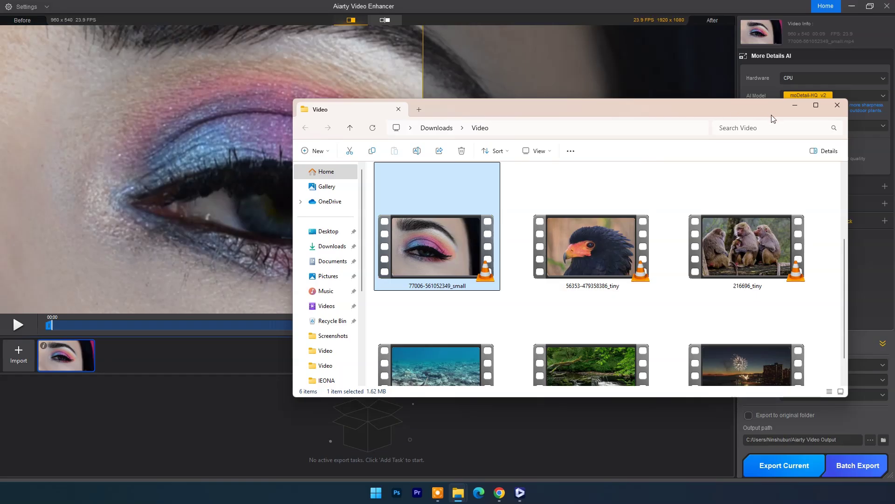
Generate the eye clip's moDetail-HQ v2 x2 preview and compare the original and enhanced halves.
left_click(796, 106)
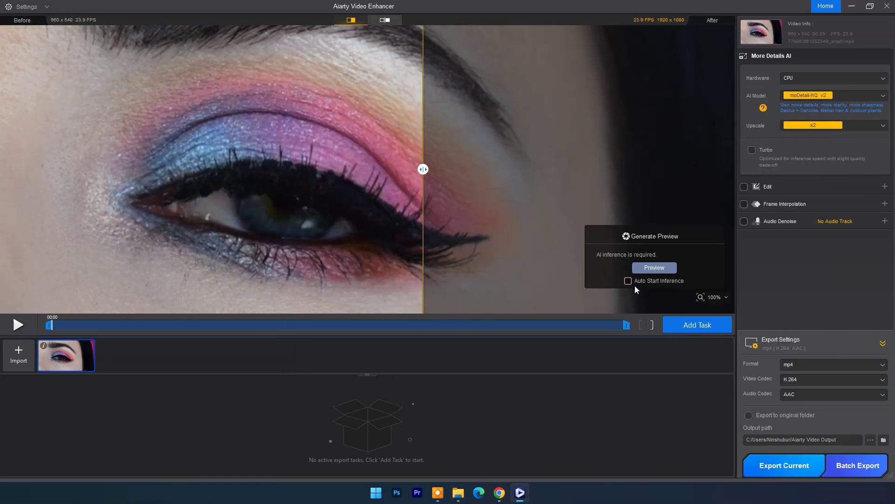
left_click(655, 267)
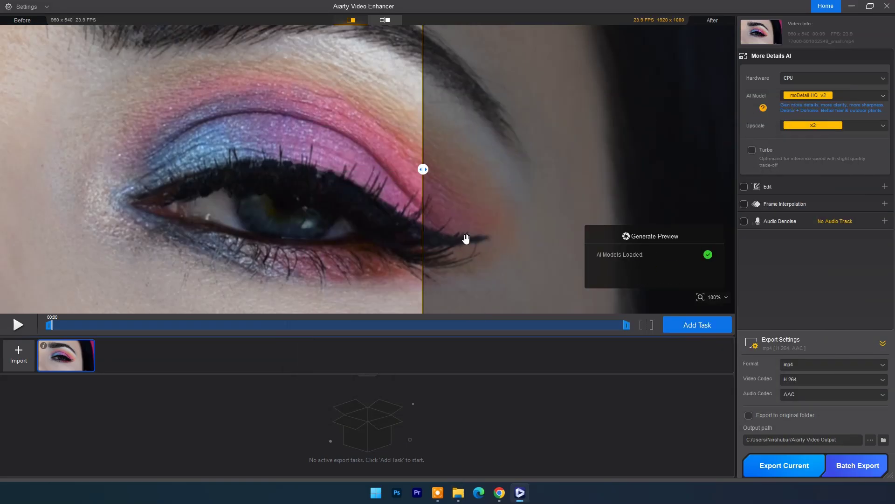
scroll(330, 200, "down", 2)
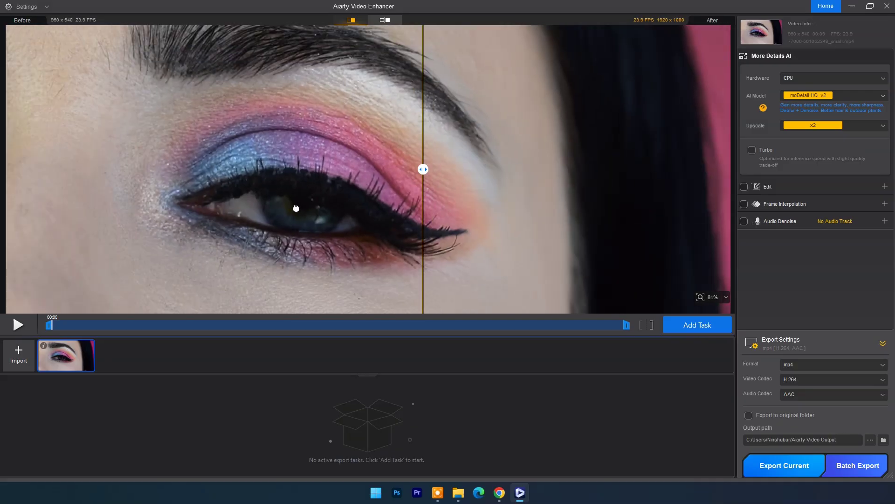
left_click_drag(422, 169, 342, 169)
scroll(289, 143, "up", 6)
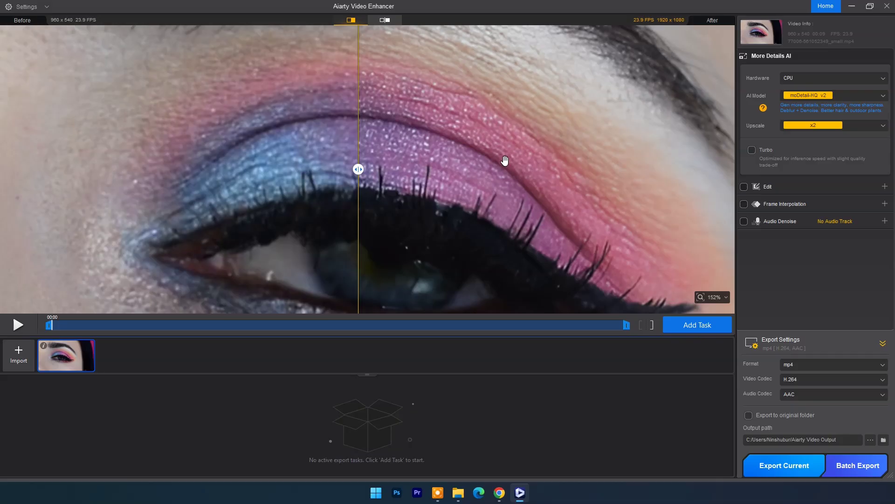
scroll(505, 162, "down", 5)
scroll(474, 160, "down", 1)
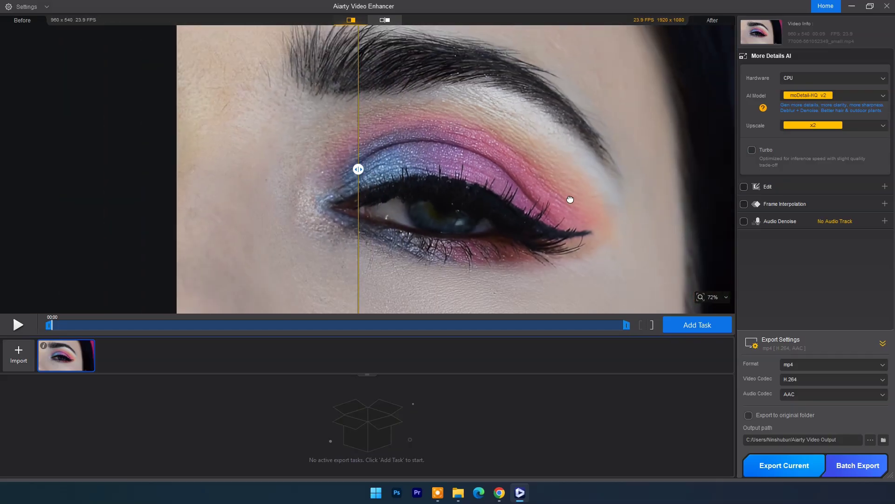
left_click_drag(569, 198, 514, 197)
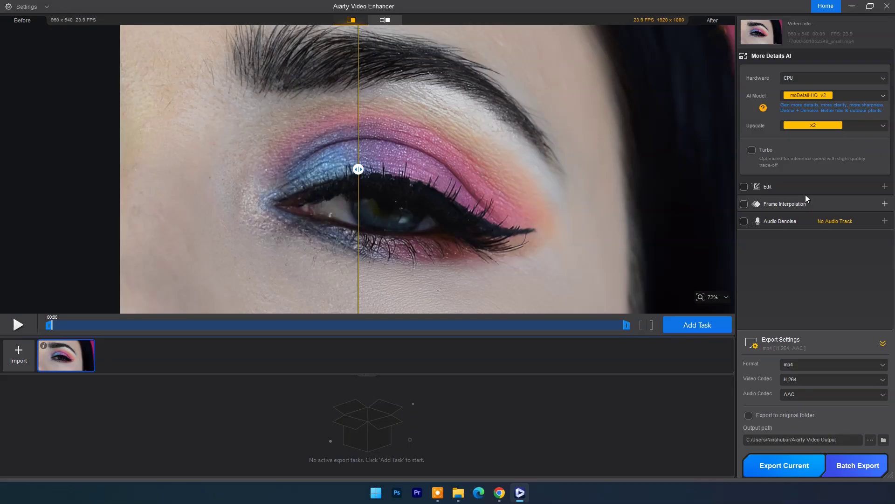
Switch the eye clip's AI model to superVideo vHQ and generate a new preview.
left_click(883, 96)
left_click(815, 128)
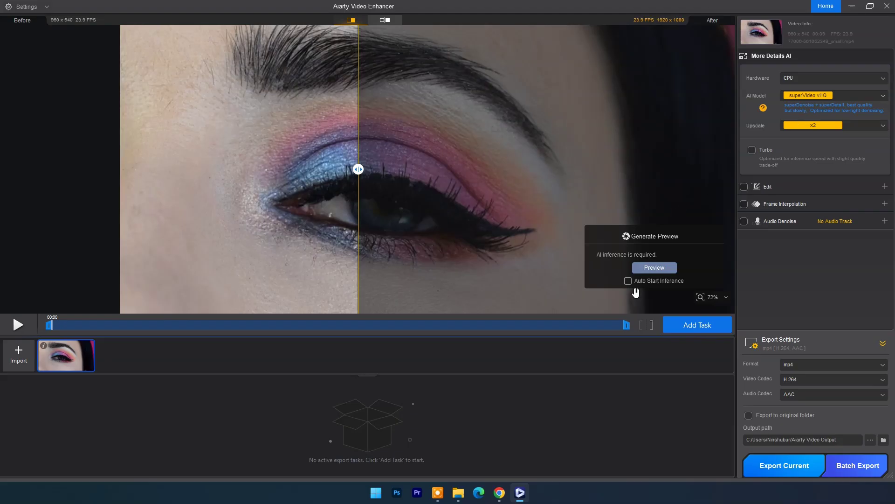
left_click(650, 266)
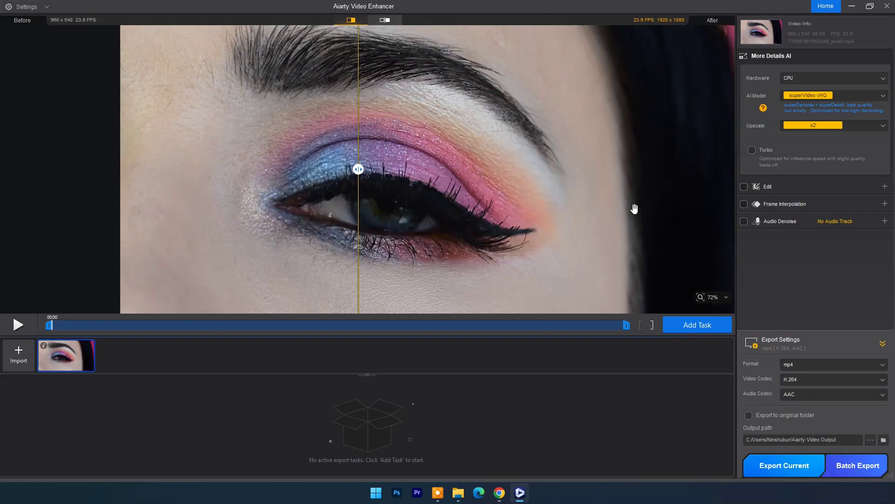
Sweep the split line and zoom to compare the superVideo vHQ result on the eye.
scroll(417, 135, "up", 5)
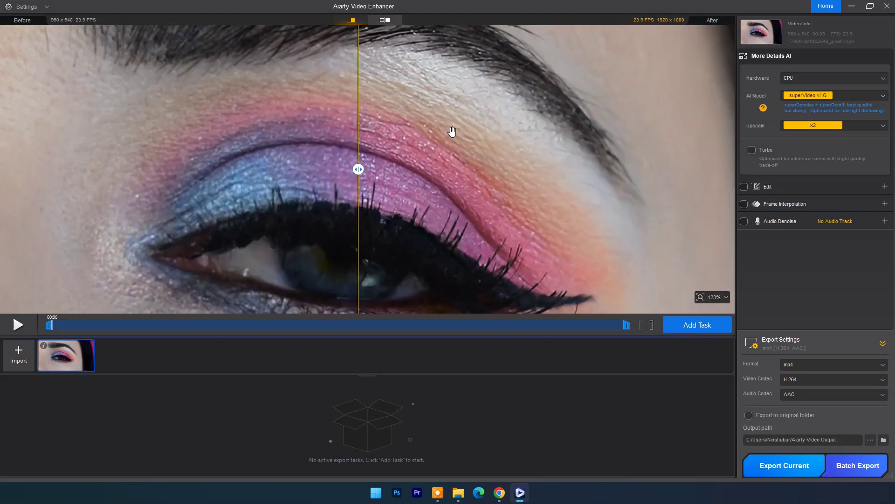
left_click_drag(359, 169, 424, 167)
scroll(431, 177, "down", 3)
scroll(335, 162, "up", 3)
scroll(519, 179, "down", 5)
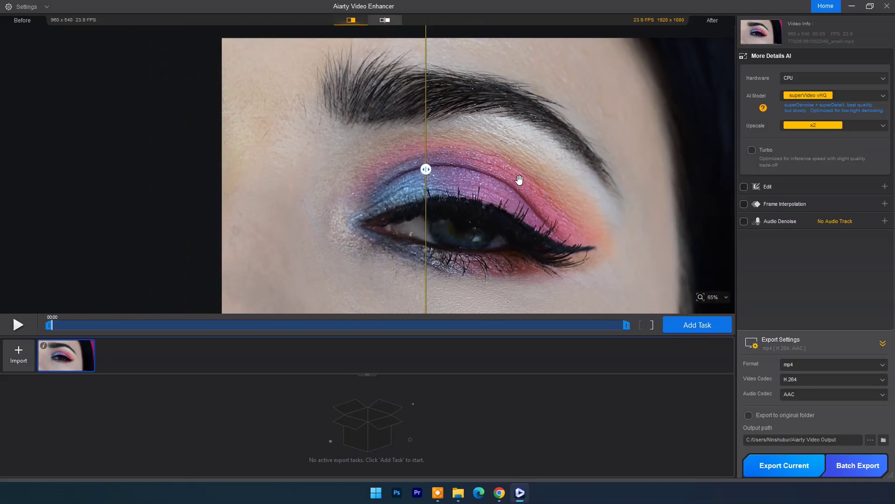
left_click_drag(561, 217, 468, 194)
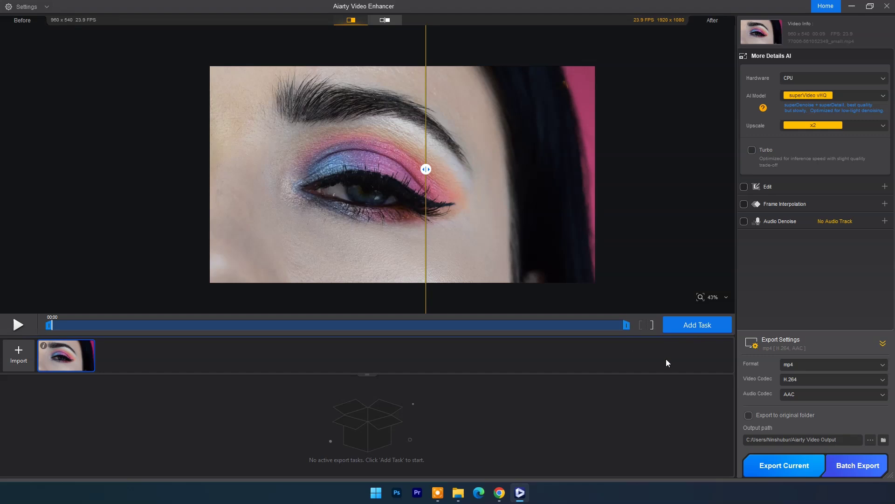
Export the eye clip at 1920 x 1080 with superVideo vHQ until the task completes.
left_click(779, 467)
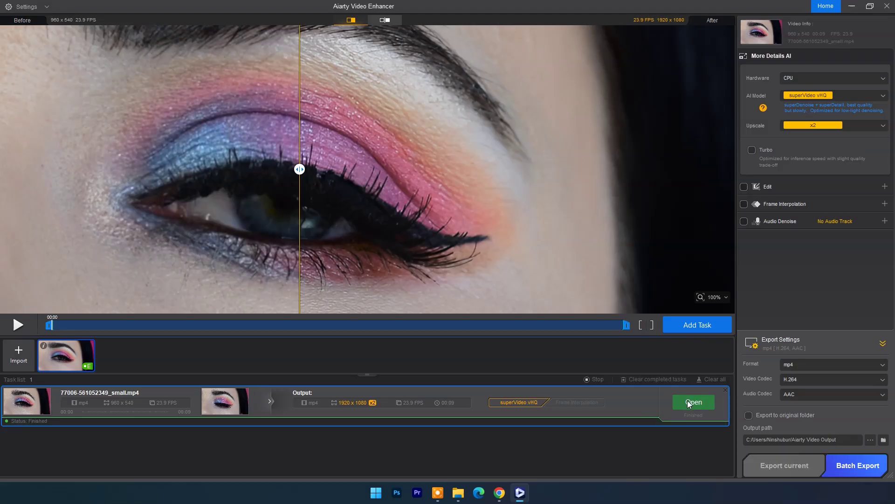
Open the export's output folder, then replay the original eye makeup clip in VLC and close it.
left_click(689, 403)
left_click(852, 6)
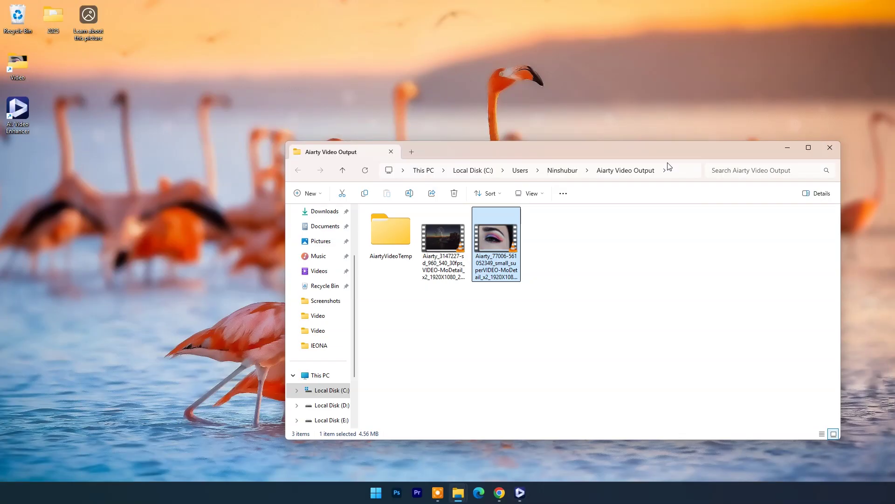
mouse_move(453, 487)
left_click(401, 438)
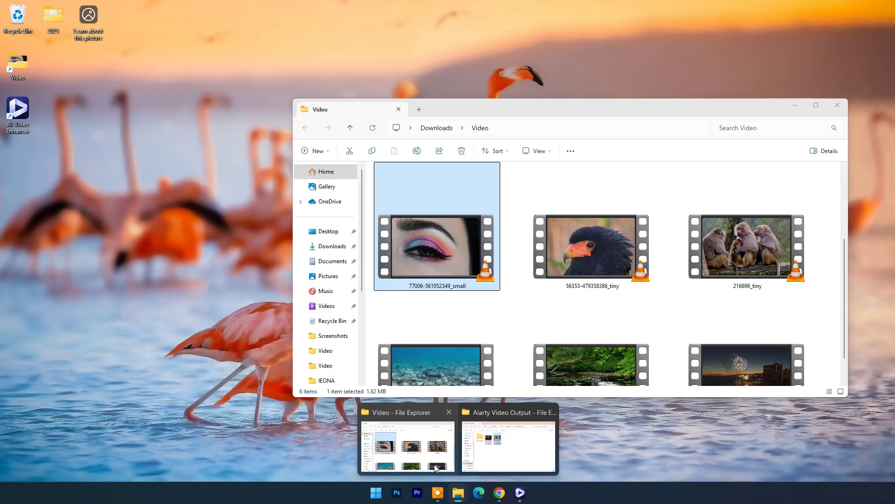
double_click(446, 237)
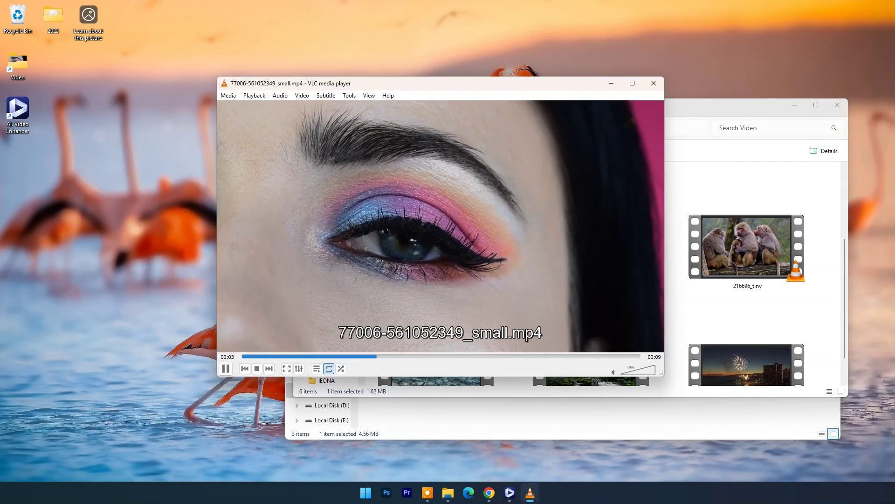
left_click(793, 104)
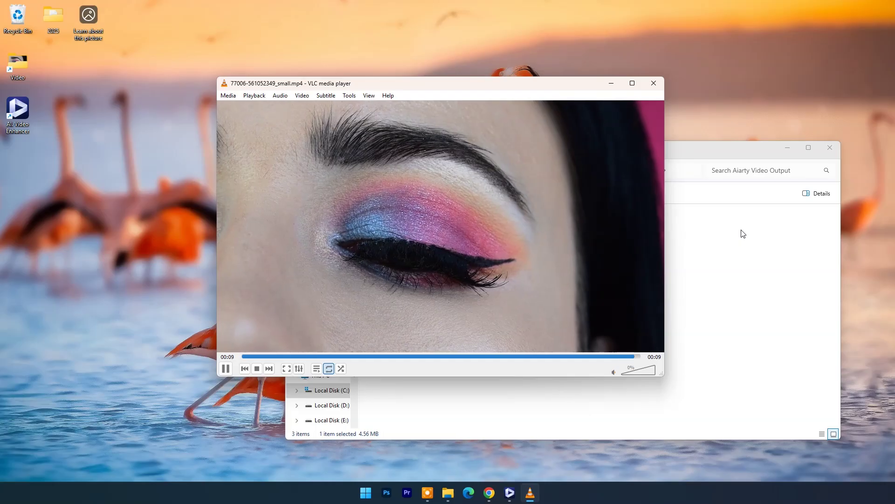
left_click(653, 82)
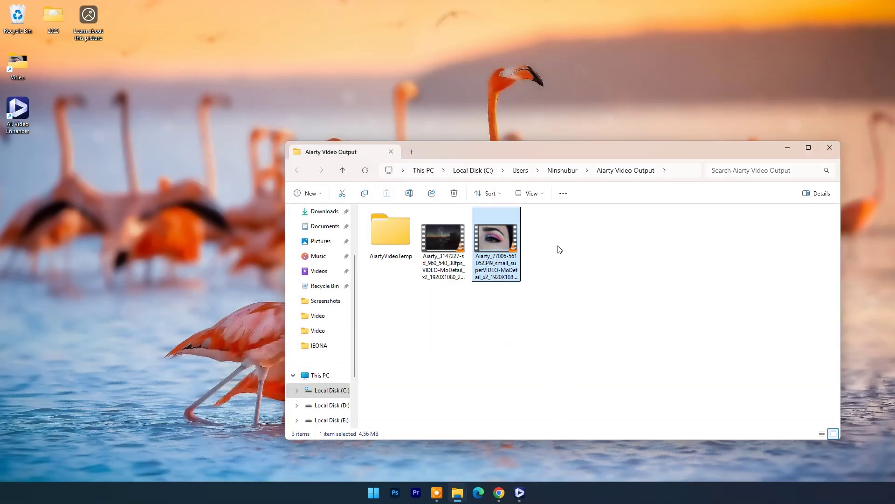
Watch the enhanced 1920X1080 eye makeup video in VLC, close it, and return to Aiarty.
double_click(489, 232)
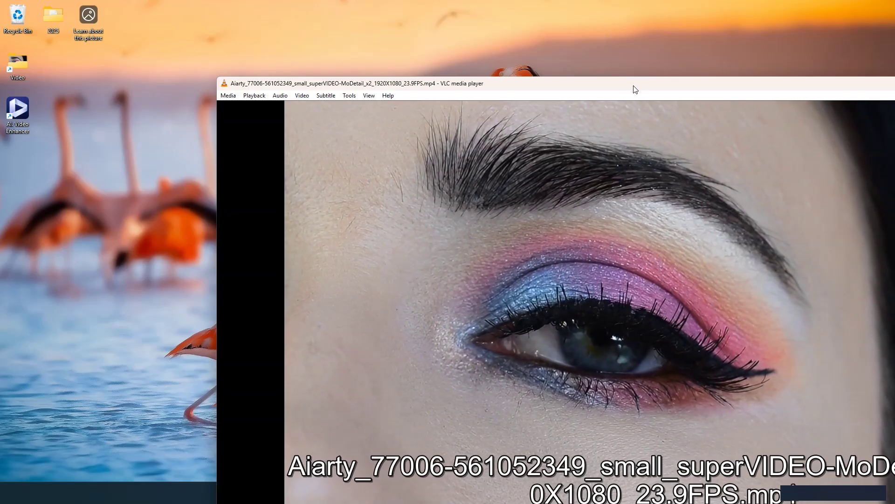
left_click_drag(632, 84, 408, 10)
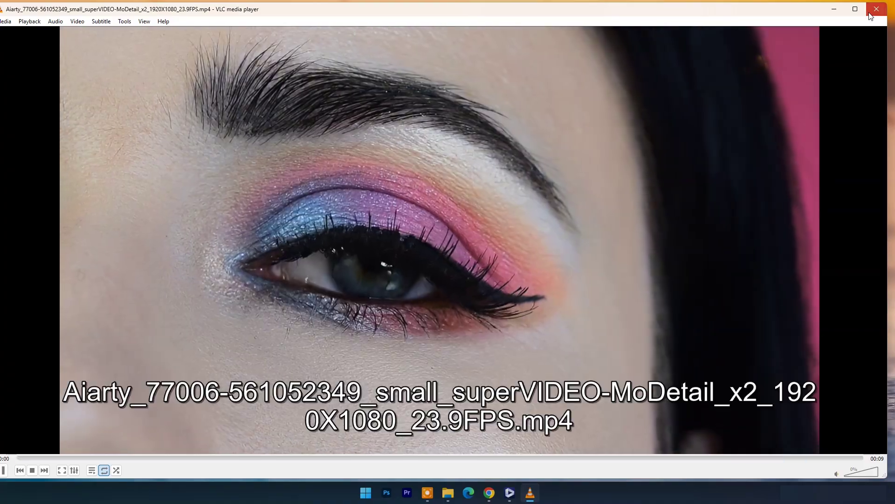
left_click(870, 13)
left_click(519, 497)
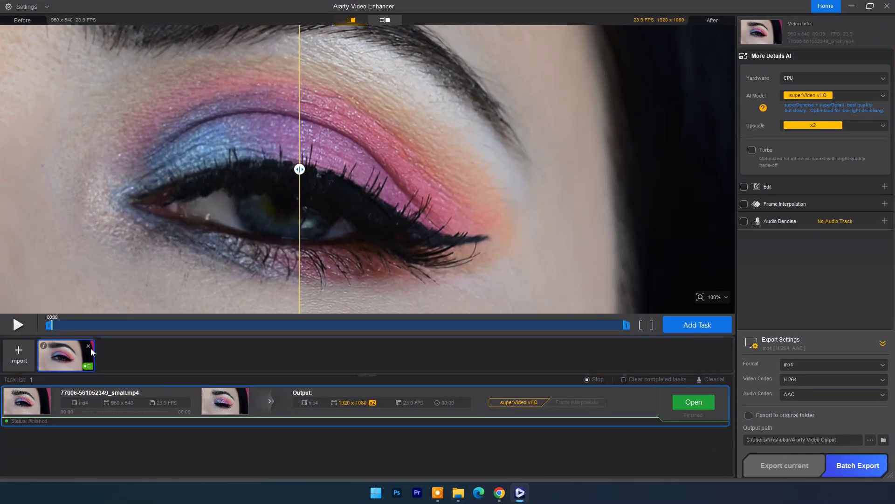
left_click(88, 346)
left_click(446, 285)
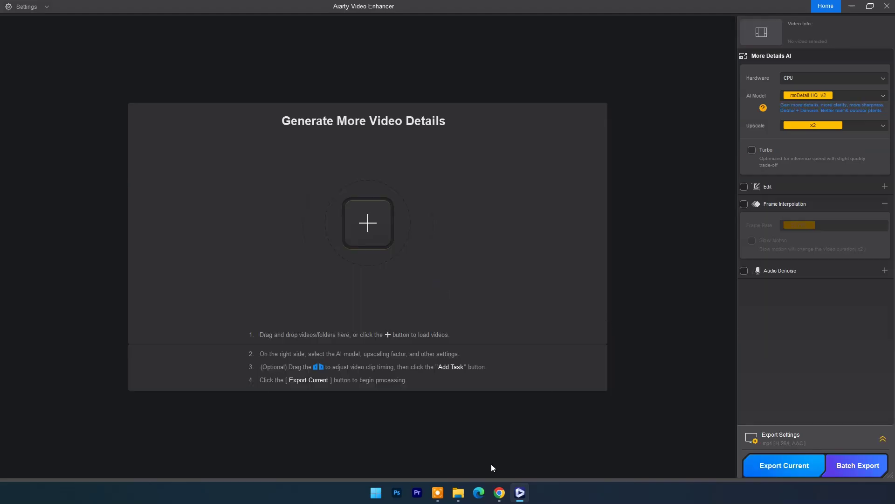
mouse_move(458, 492)
left_click(472, 444)
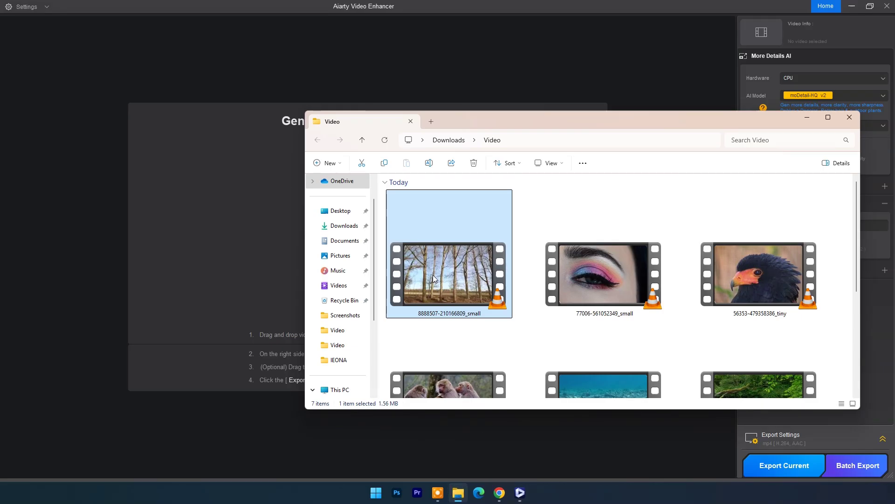
left_click_drag(433, 279, 228, 240)
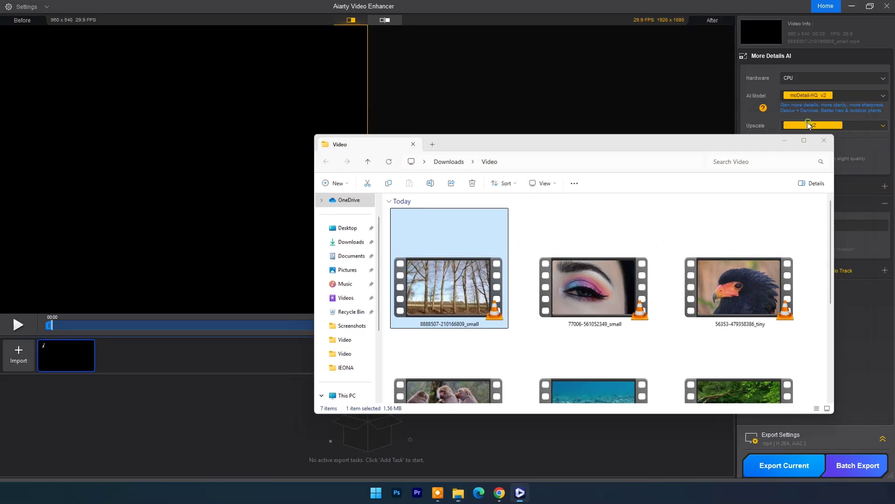
left_click(807, 117)
Scrub the tree video's timeline to the one-second mark.
left_click_drag(49, 317, 119, 318)
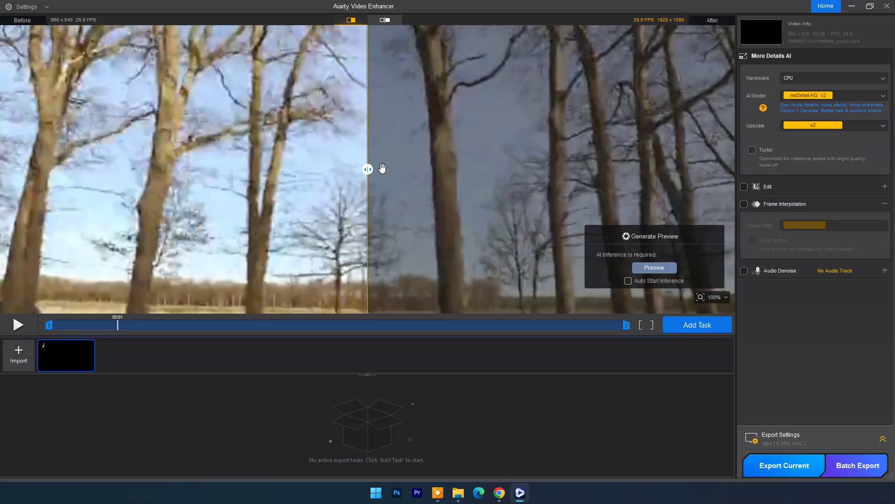
scroll(415, 171, "down", 3)
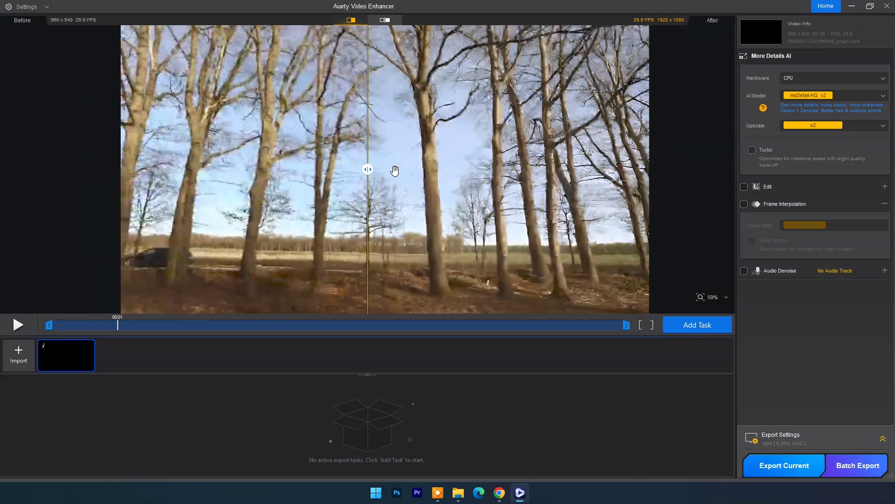
left_click(22, 325)
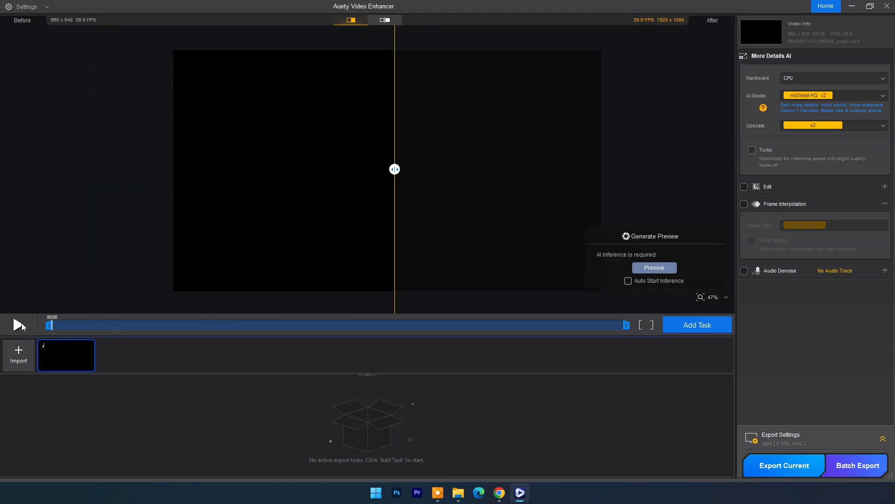
Switch the tree clip to the Smooth-HQ v2 model with 1080P (FHD) upscaling.
left_click(884, 97)
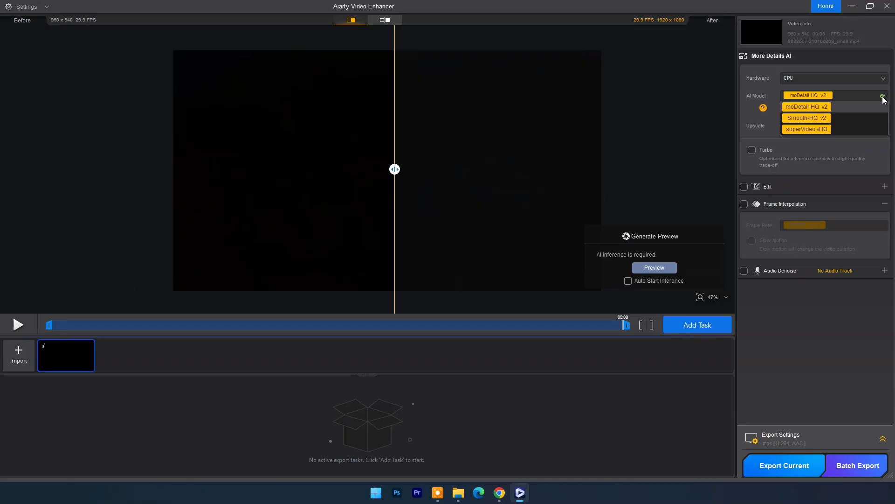
left_click(811, 118)
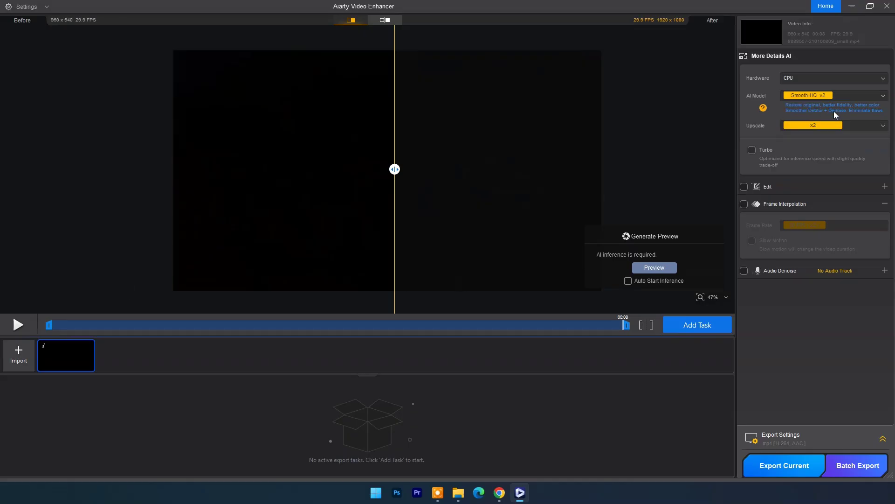
left_click(881, 126)
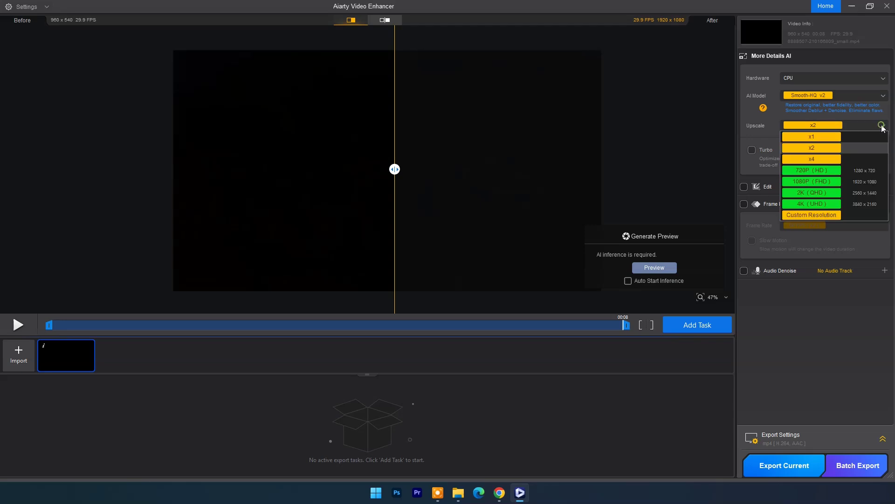
left_click(822, 184)
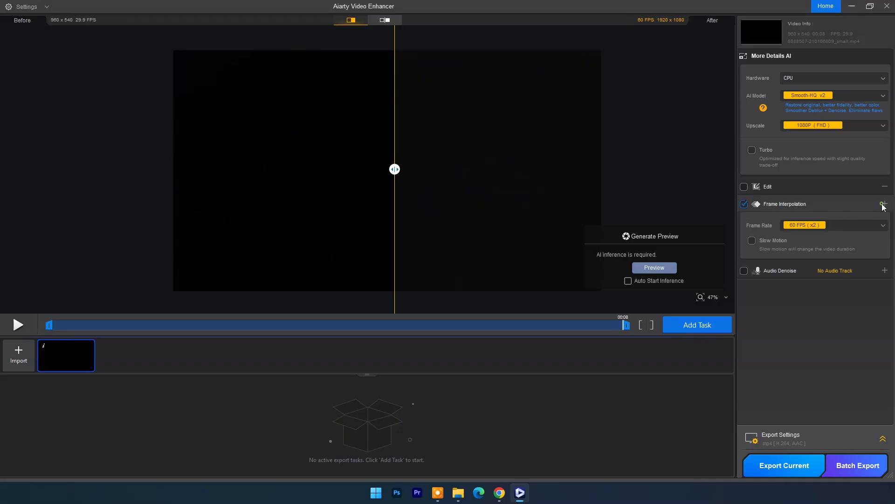
Enable frame interpolation at 60 FPS (x2) with slow motion turned off.
left_click(882, 205)
left_click(883, 205)
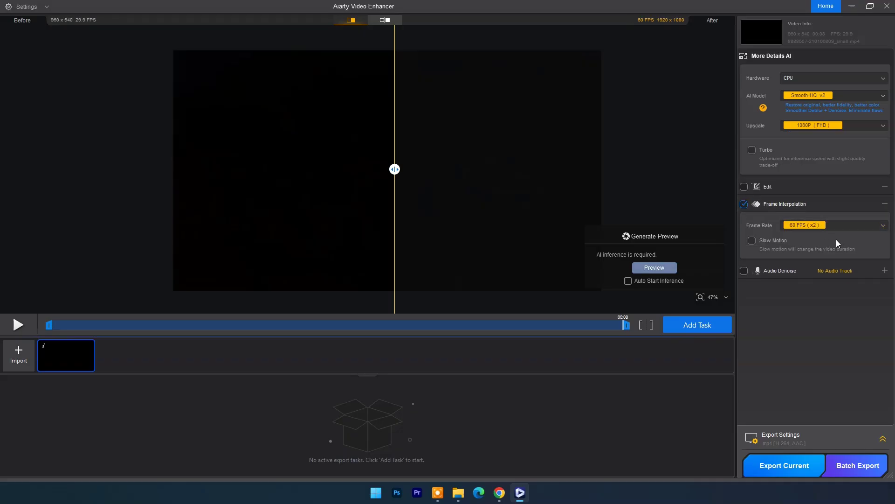
left_click(855, 225)
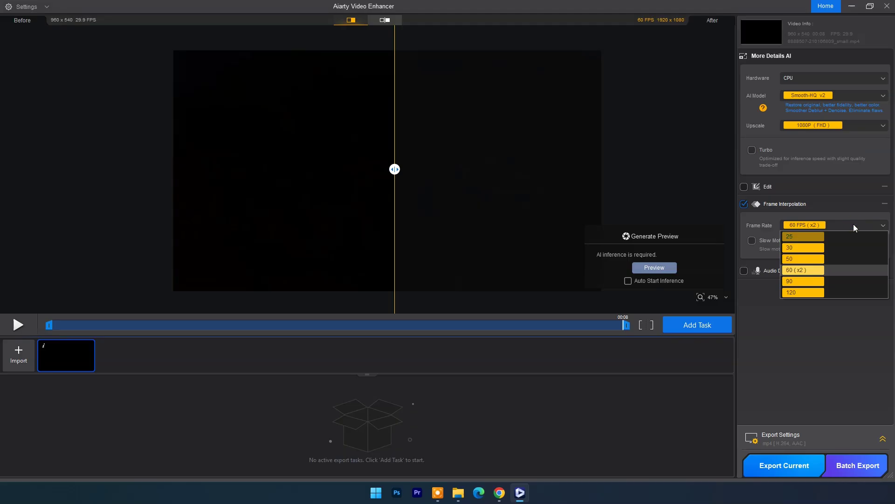
left_click(802, 270)
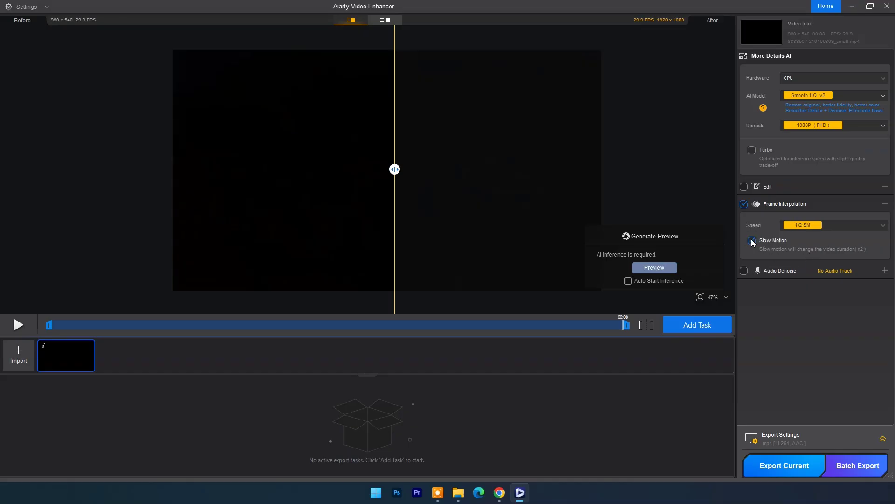
left_click(868, 224)
left_click(868, 225)
left_click(753, 240)
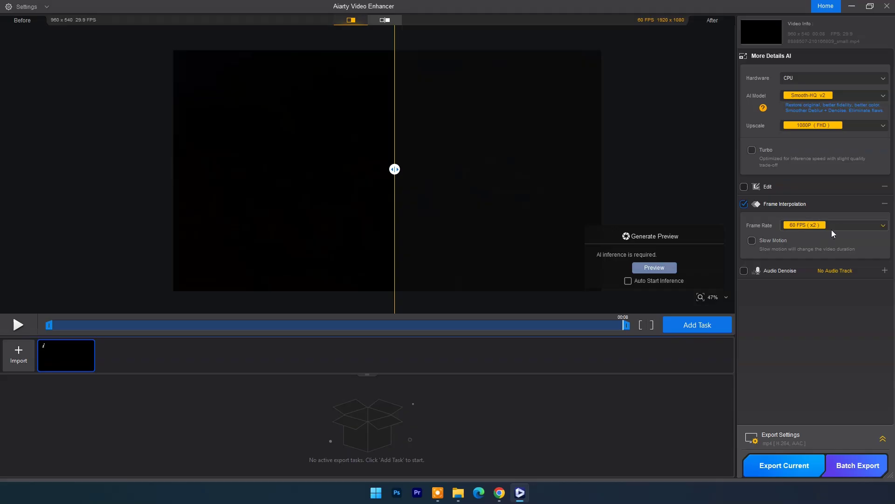
Export the enhanced tree clip.
left_click(771, 466)
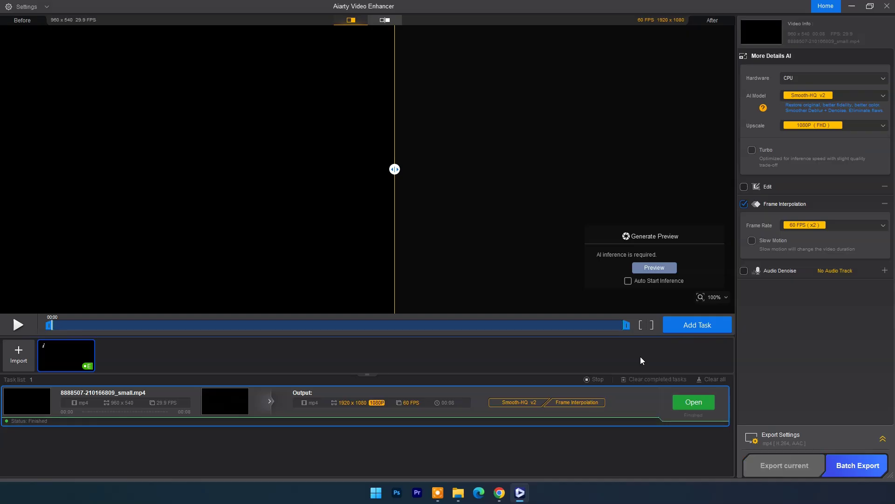
Open the output folder holding the 1920X1080 60FPS tree video.
left_click(690, 399)
Minimize the enhancer and arrange the Video and output folder windows side by side.
left_click(853, 8)
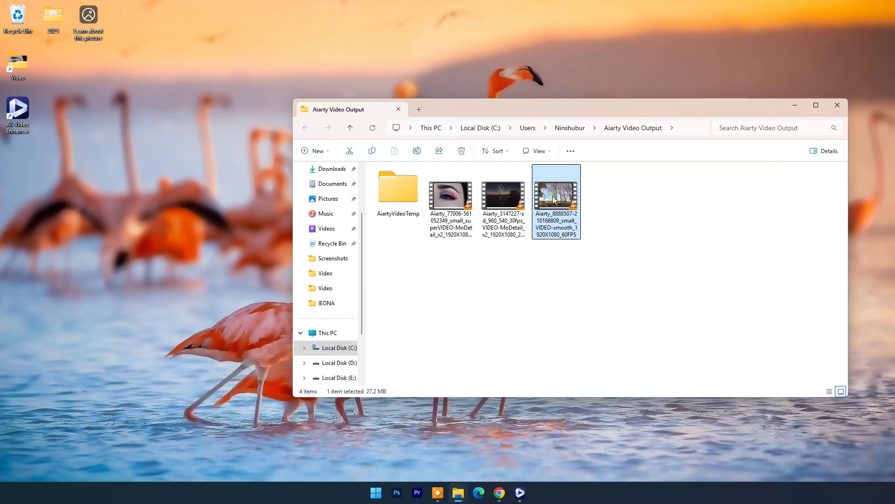
left_click(405, 443)
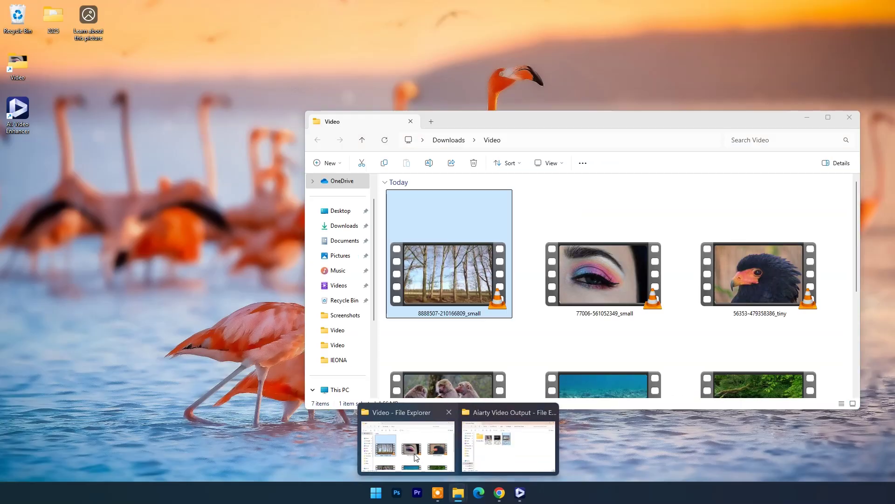
left_click_drag(508, 125, 332, 141)
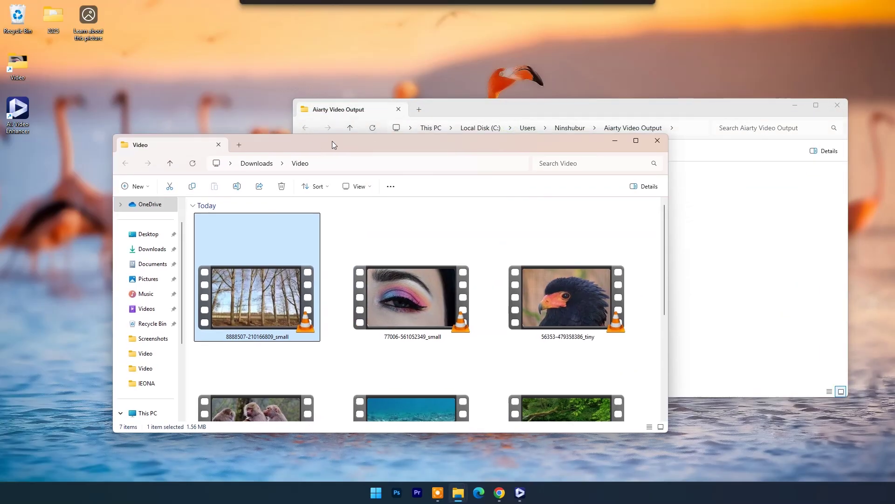
left_click_drag(466, 112, 521, 88)
Play the original tree clip in VLC, then close the player.
left_click(275, 289)
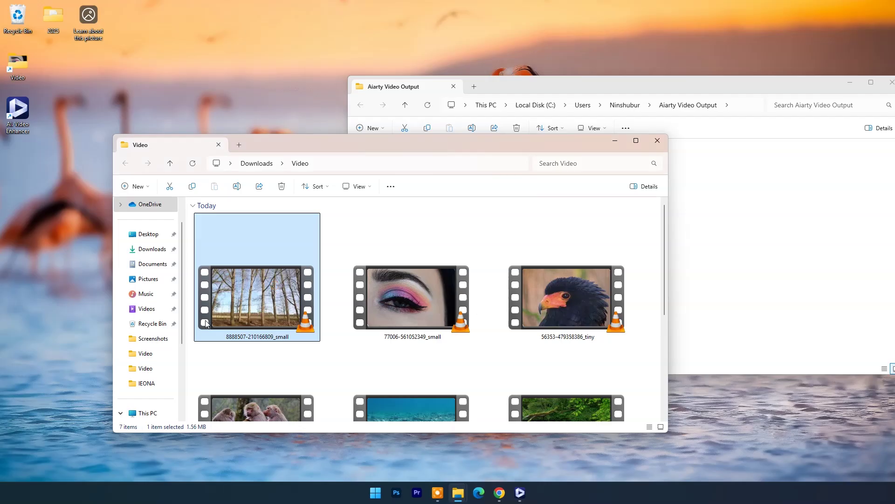
double_click(220, 310)
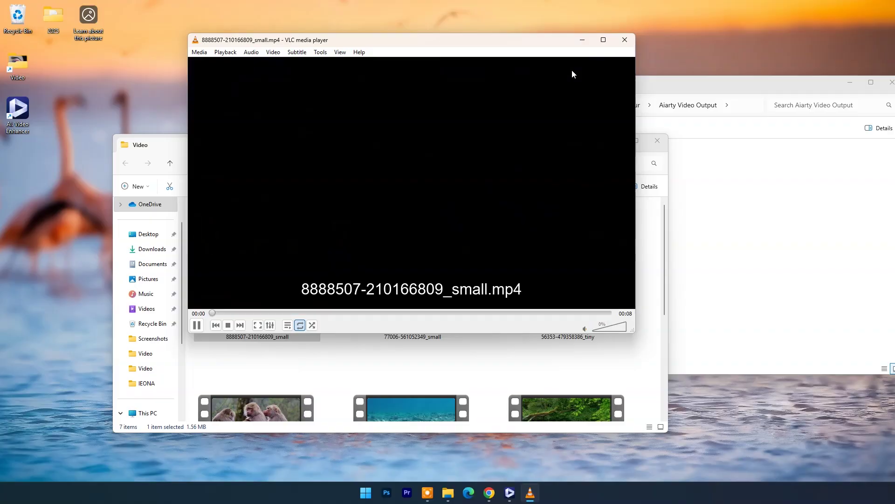
left_click(625, 39)
Play the enhanced 1920X1080 60FPS tree video in VLC, then close it.
left_click(731, 276)
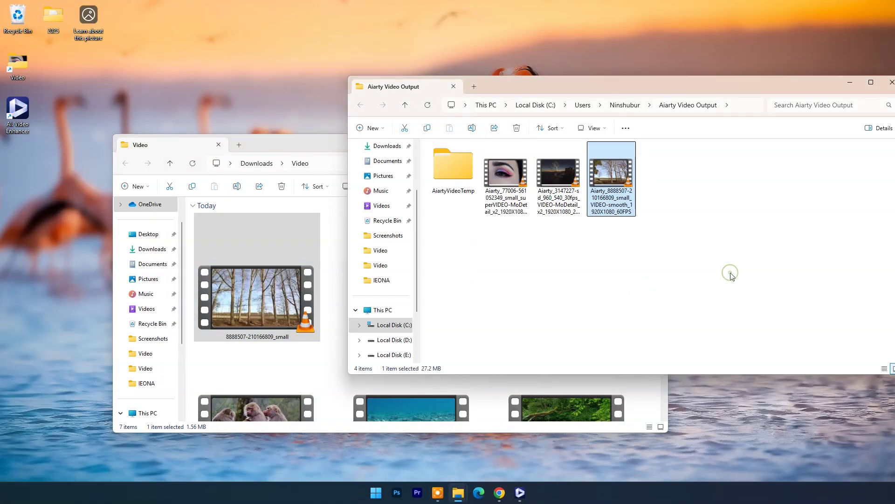
double_click(604, 178)
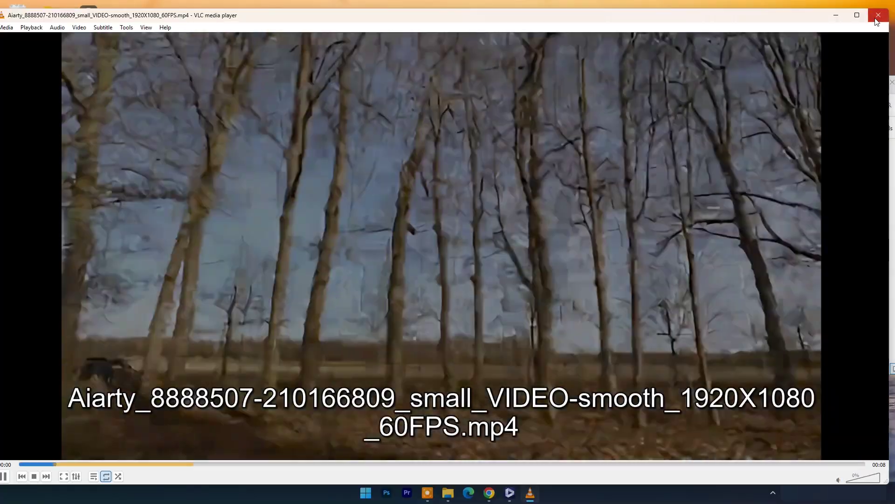
left_click(879, 15)
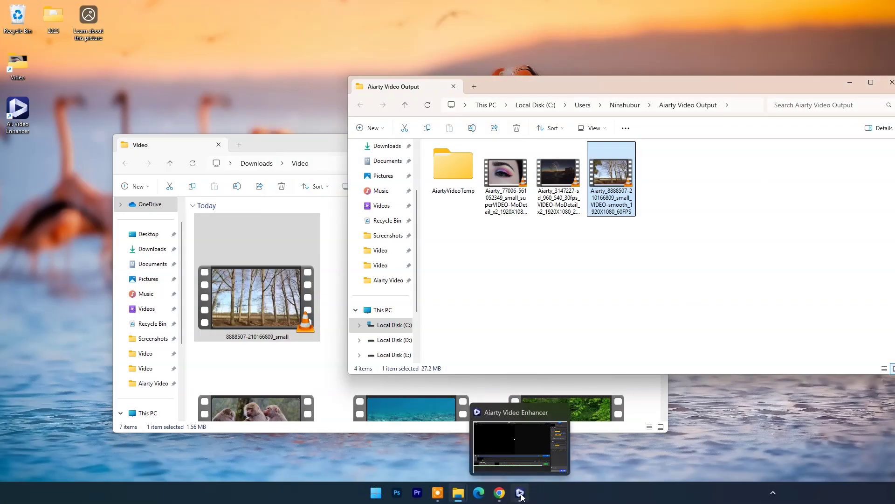
Remove the tree clip from Aiarty Video Enhancer.
left_click(521, 494)
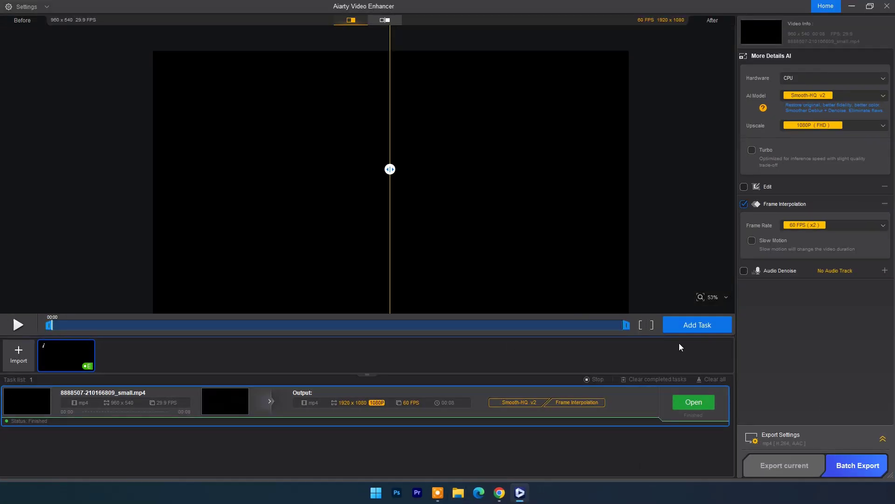
left_click(88, 347)
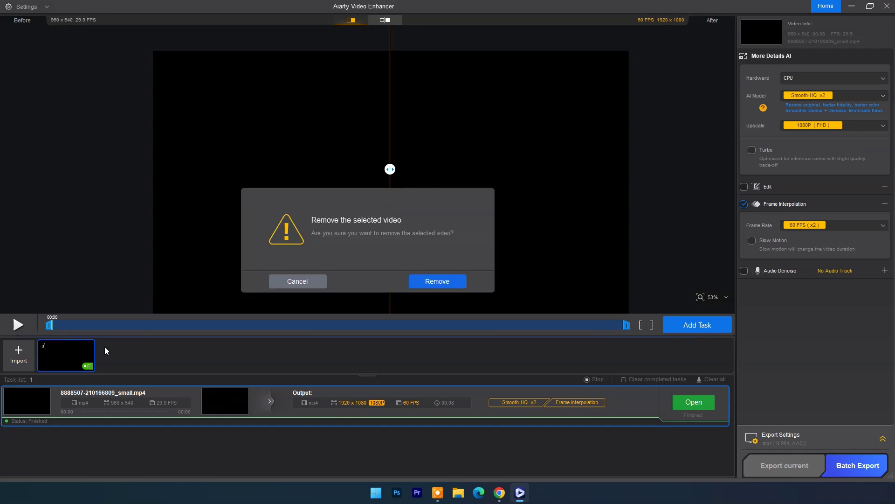
left_click(463, 282)
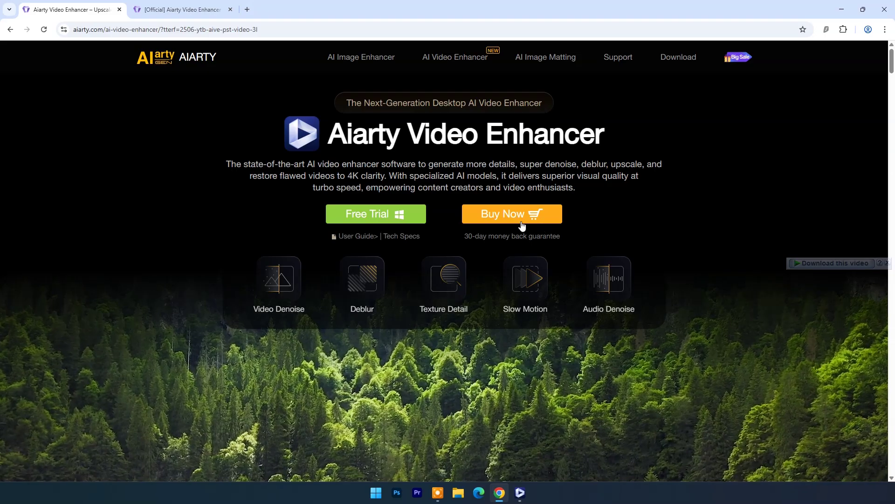
Scroll the Aiarty campaign page to its 90-Day, 180-Day and 1-Year license offers.
left_click(166, 9)
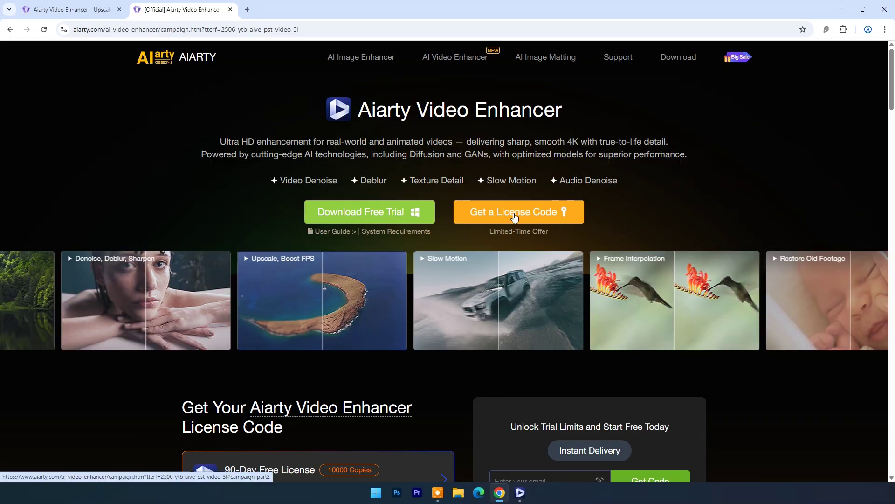
scroll(513, 213, "down", 5)
scroll(513, 212, "down", 2)
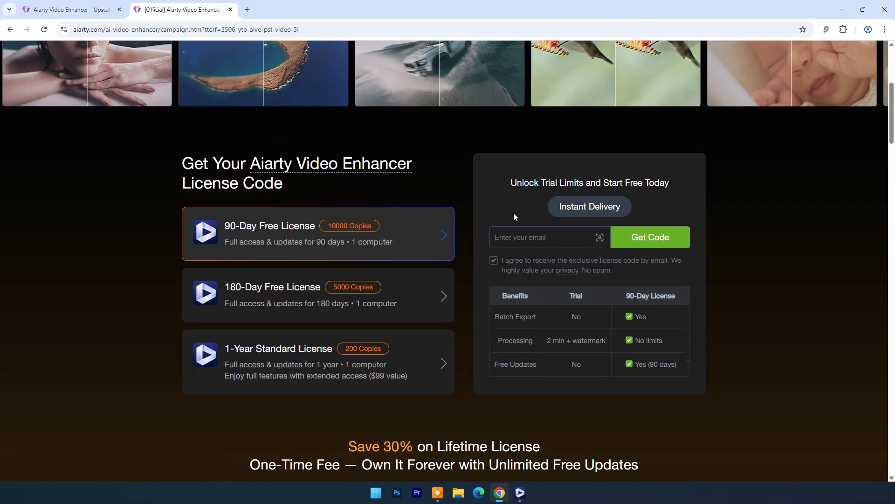